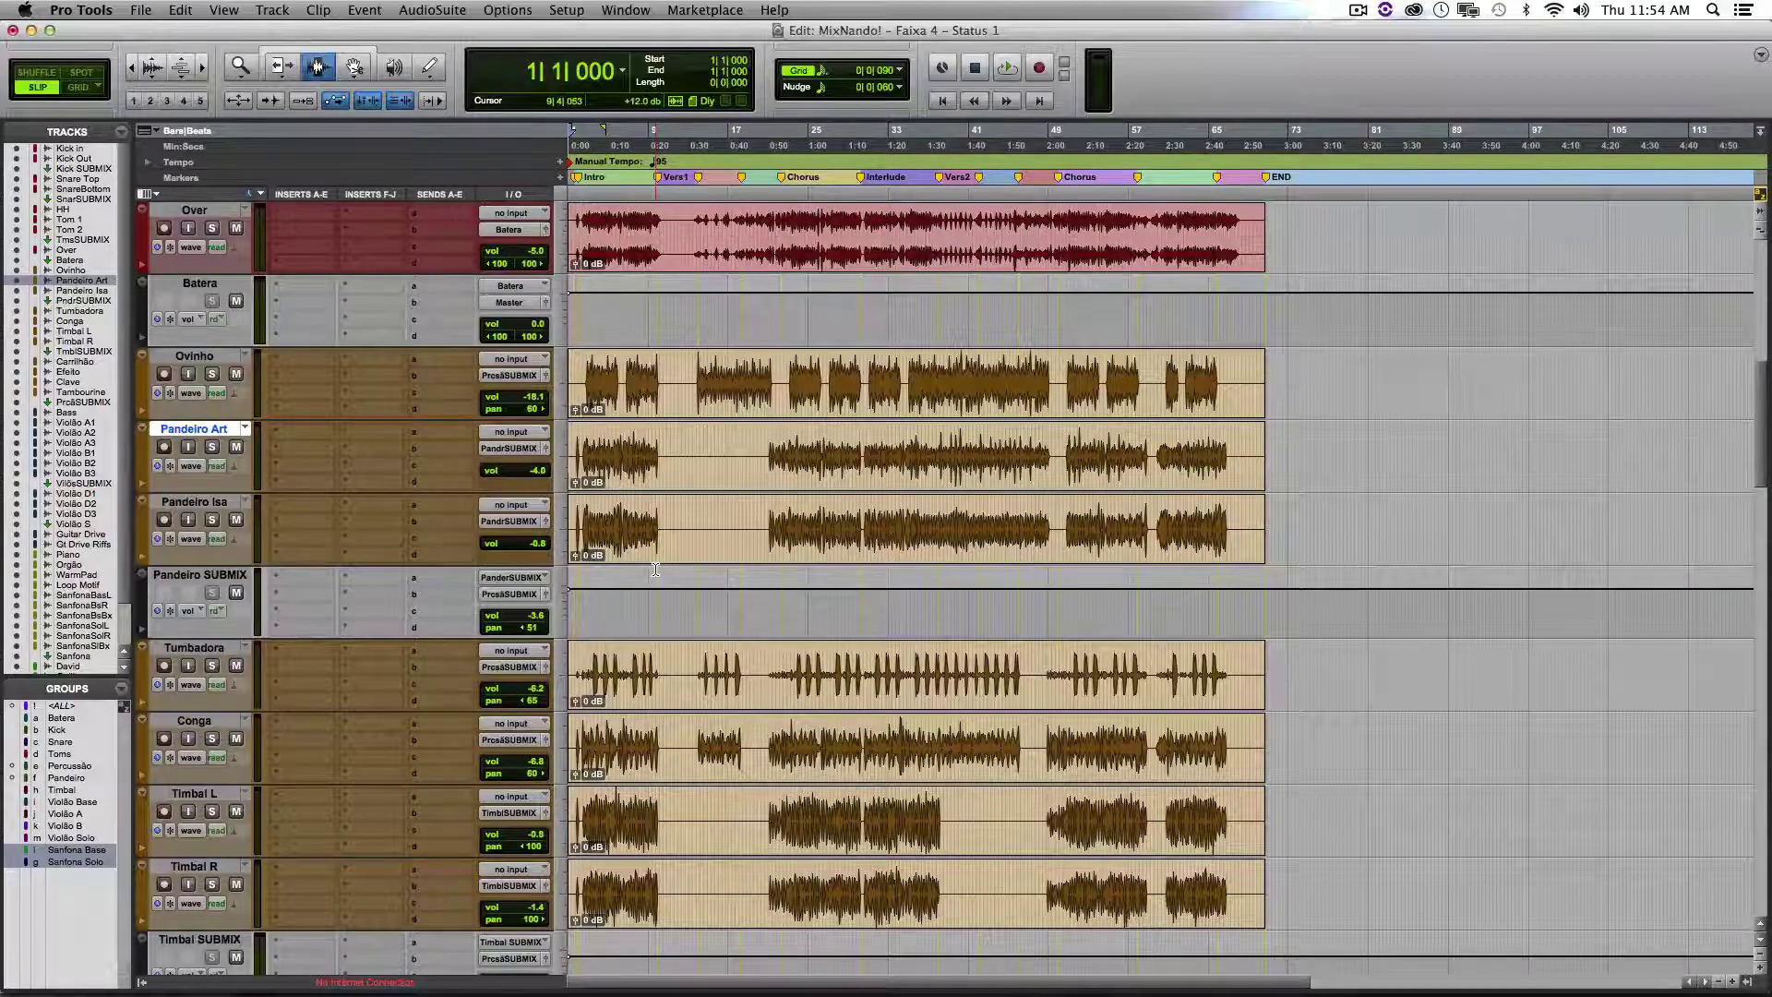
# - Review the session's tracks from the percussion and bass through the guitars, keys and Sanfona tracks, returning to the drums
pyautogui.click(892, 560)
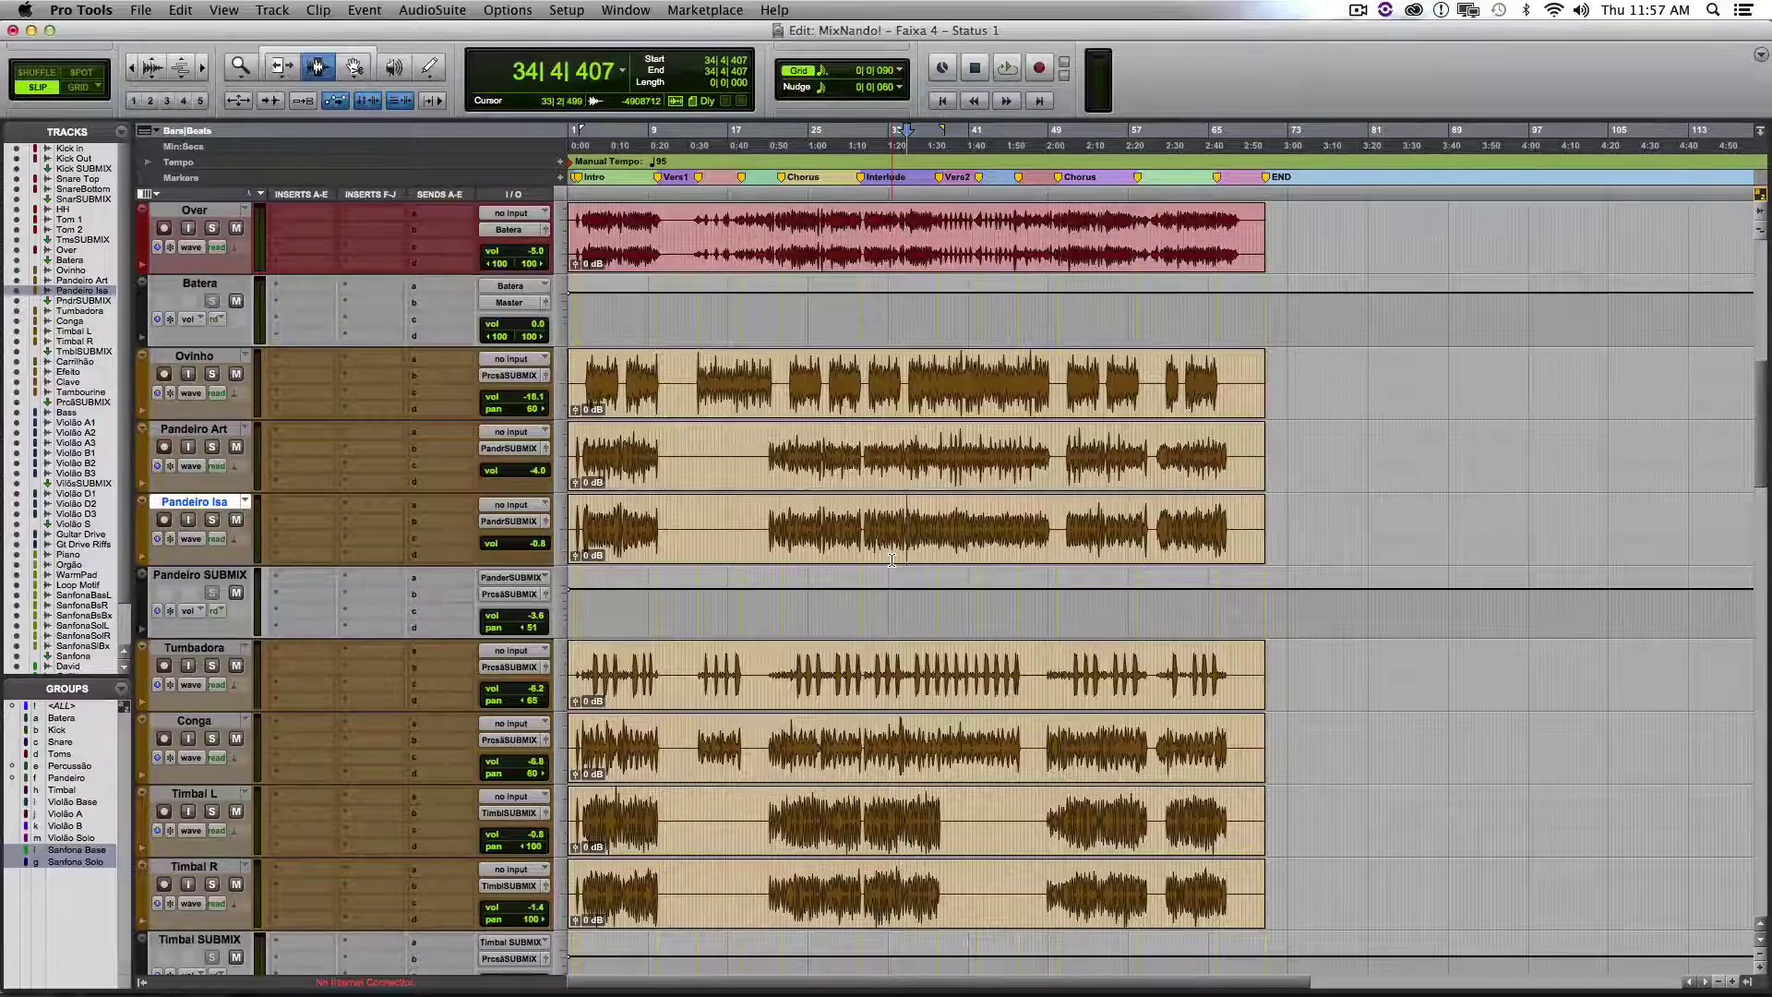
pyautogui.scroll(-15, 891, 560)
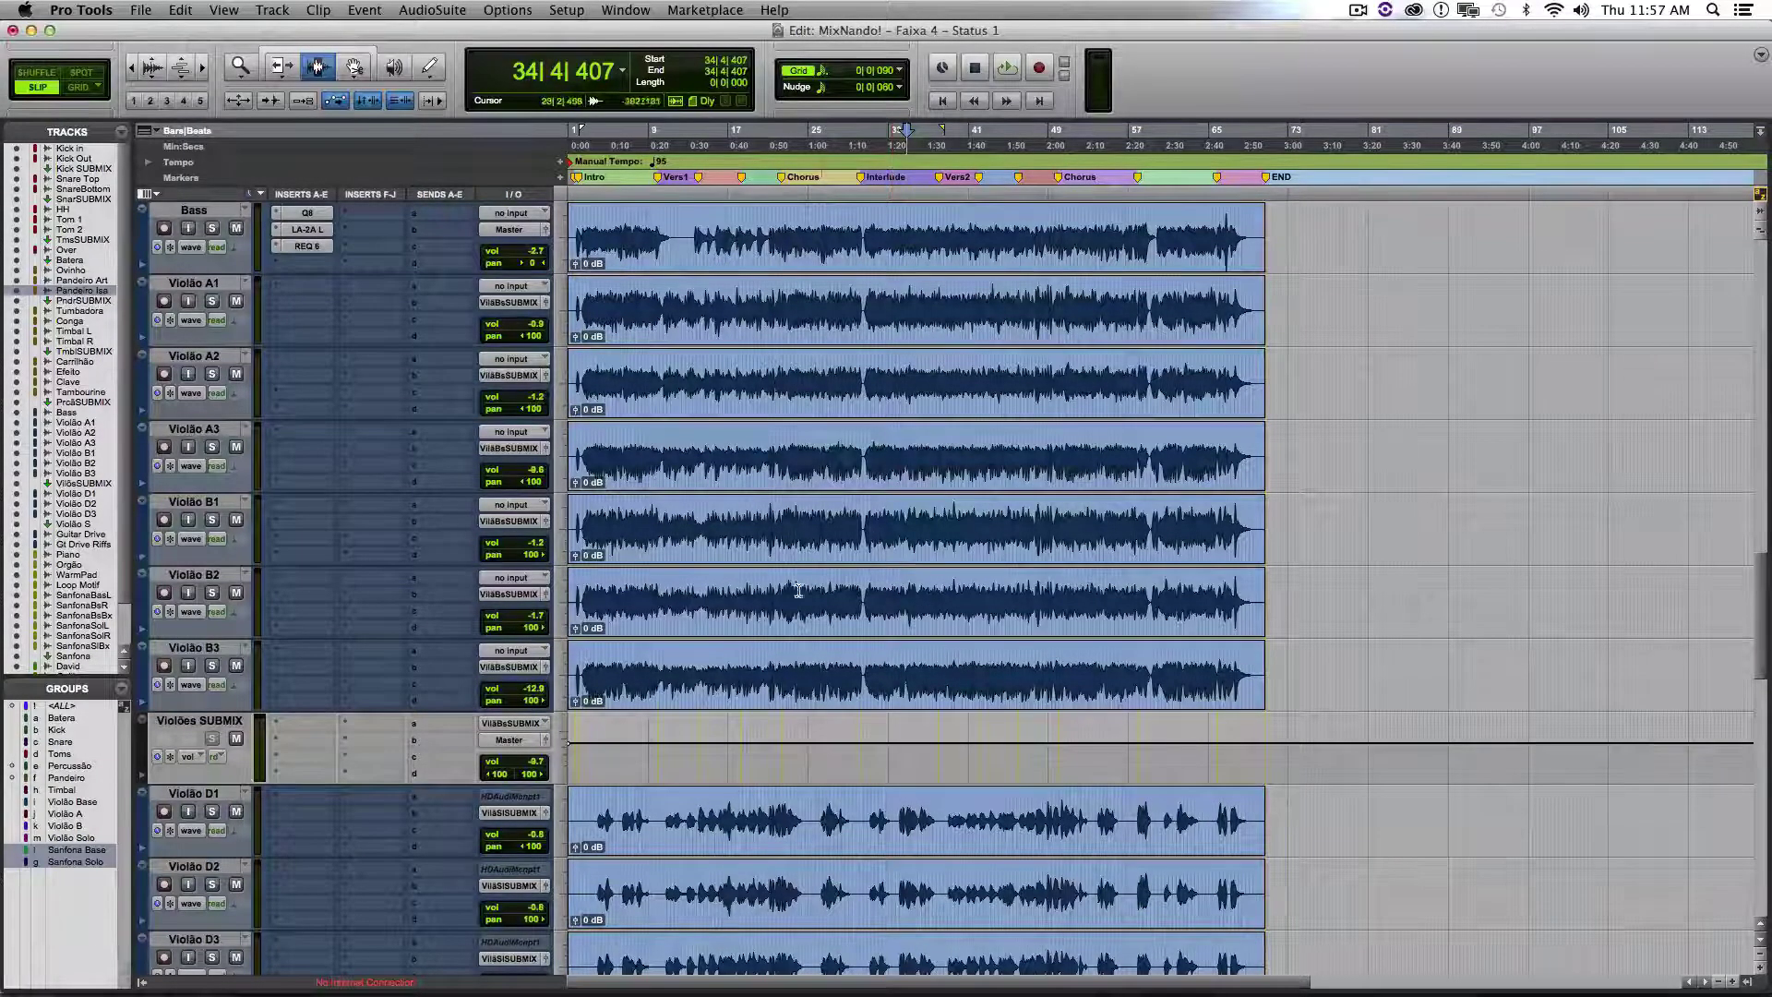
pyautogui.scroll(-9, 876, 626)
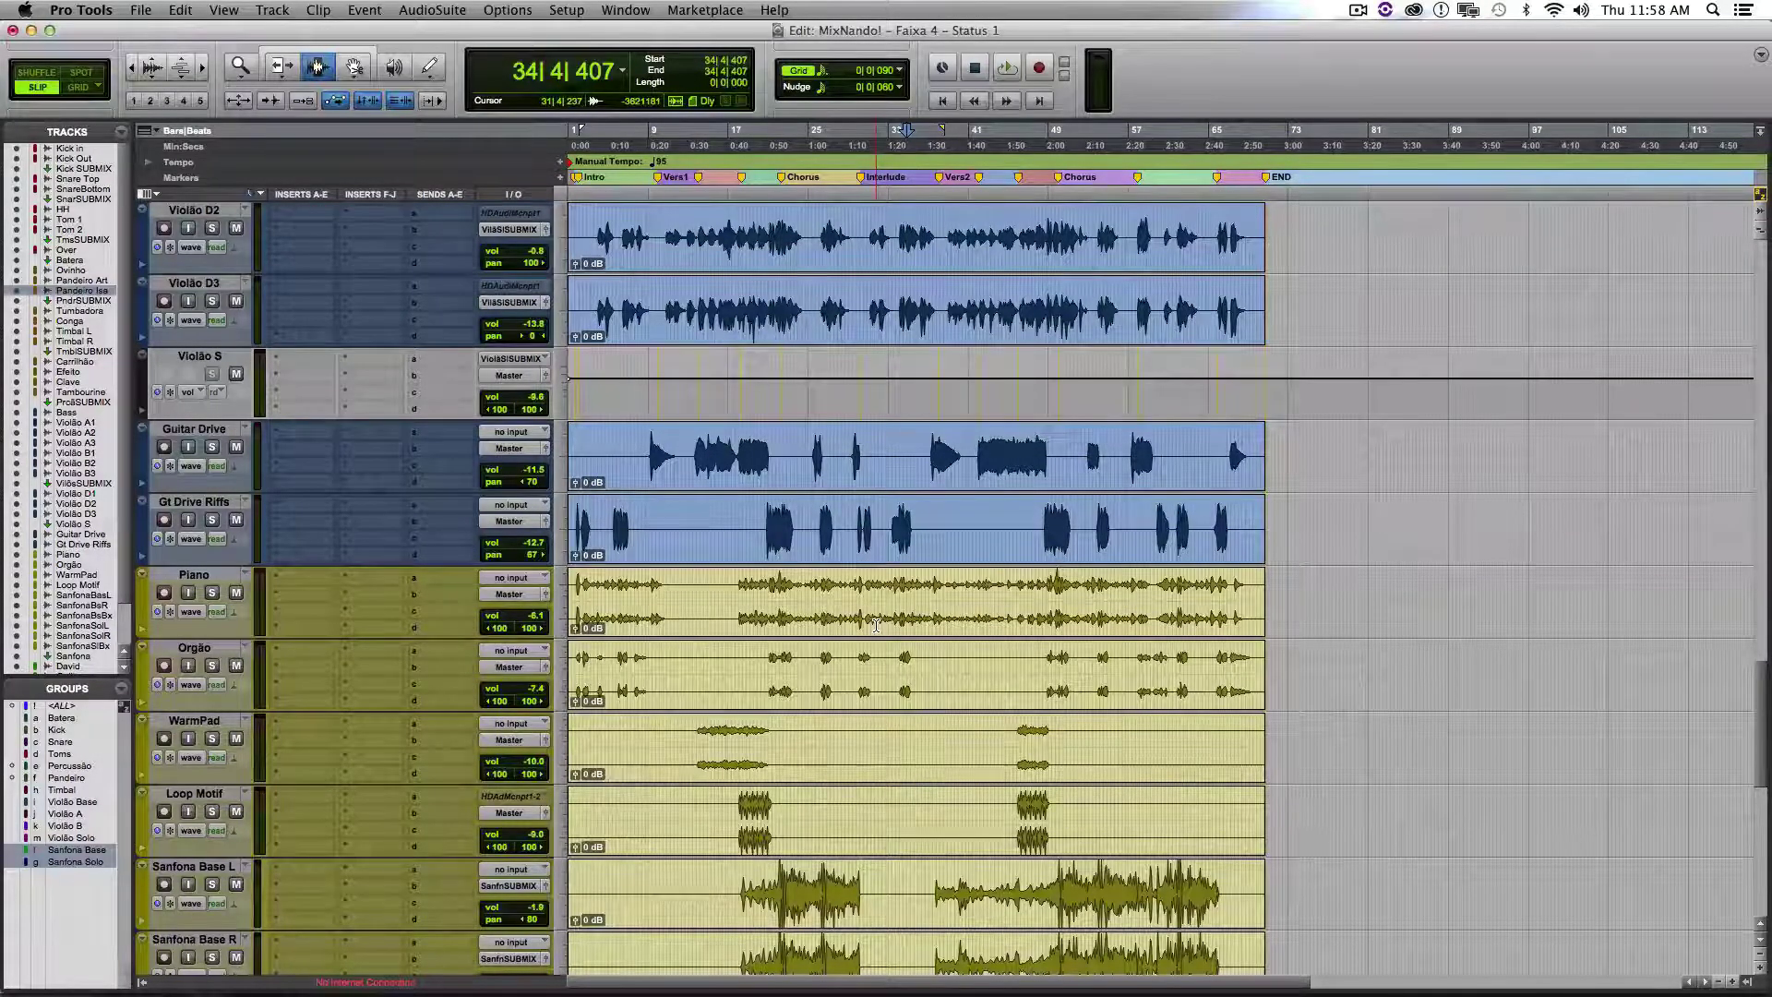
pyautogui.scroll(-4, 760, 707)
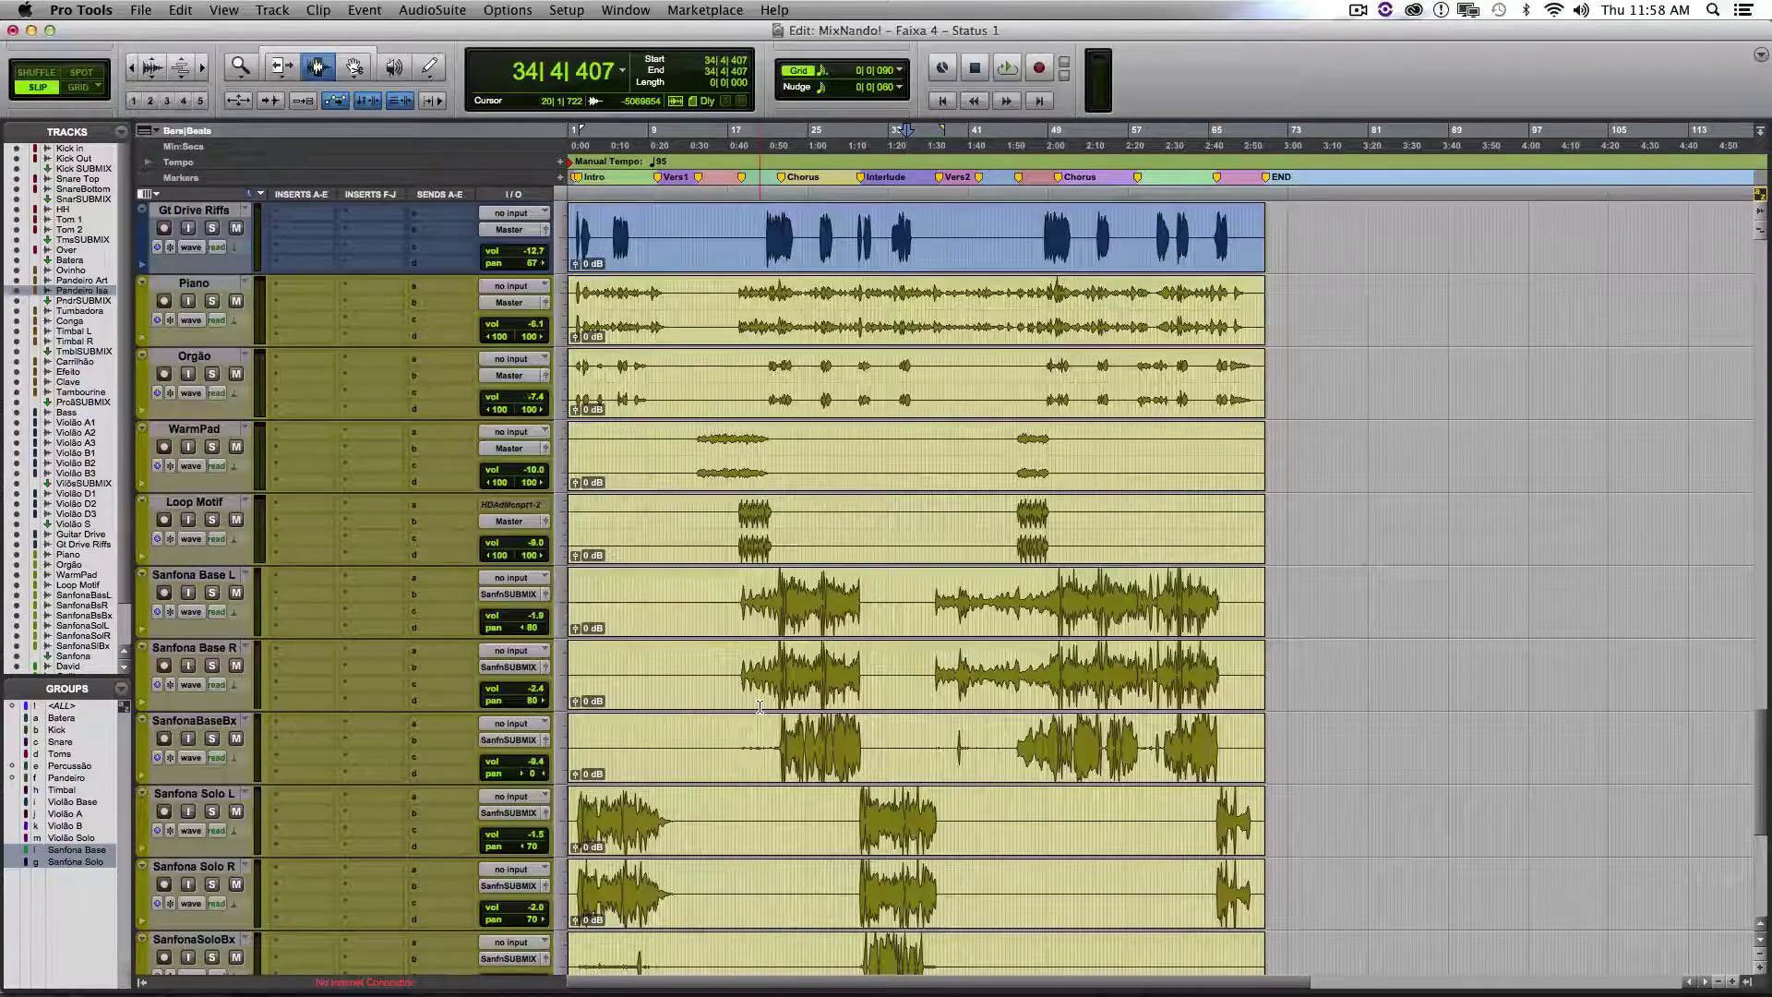
pyautogui.scroll(-4, 760, 707)
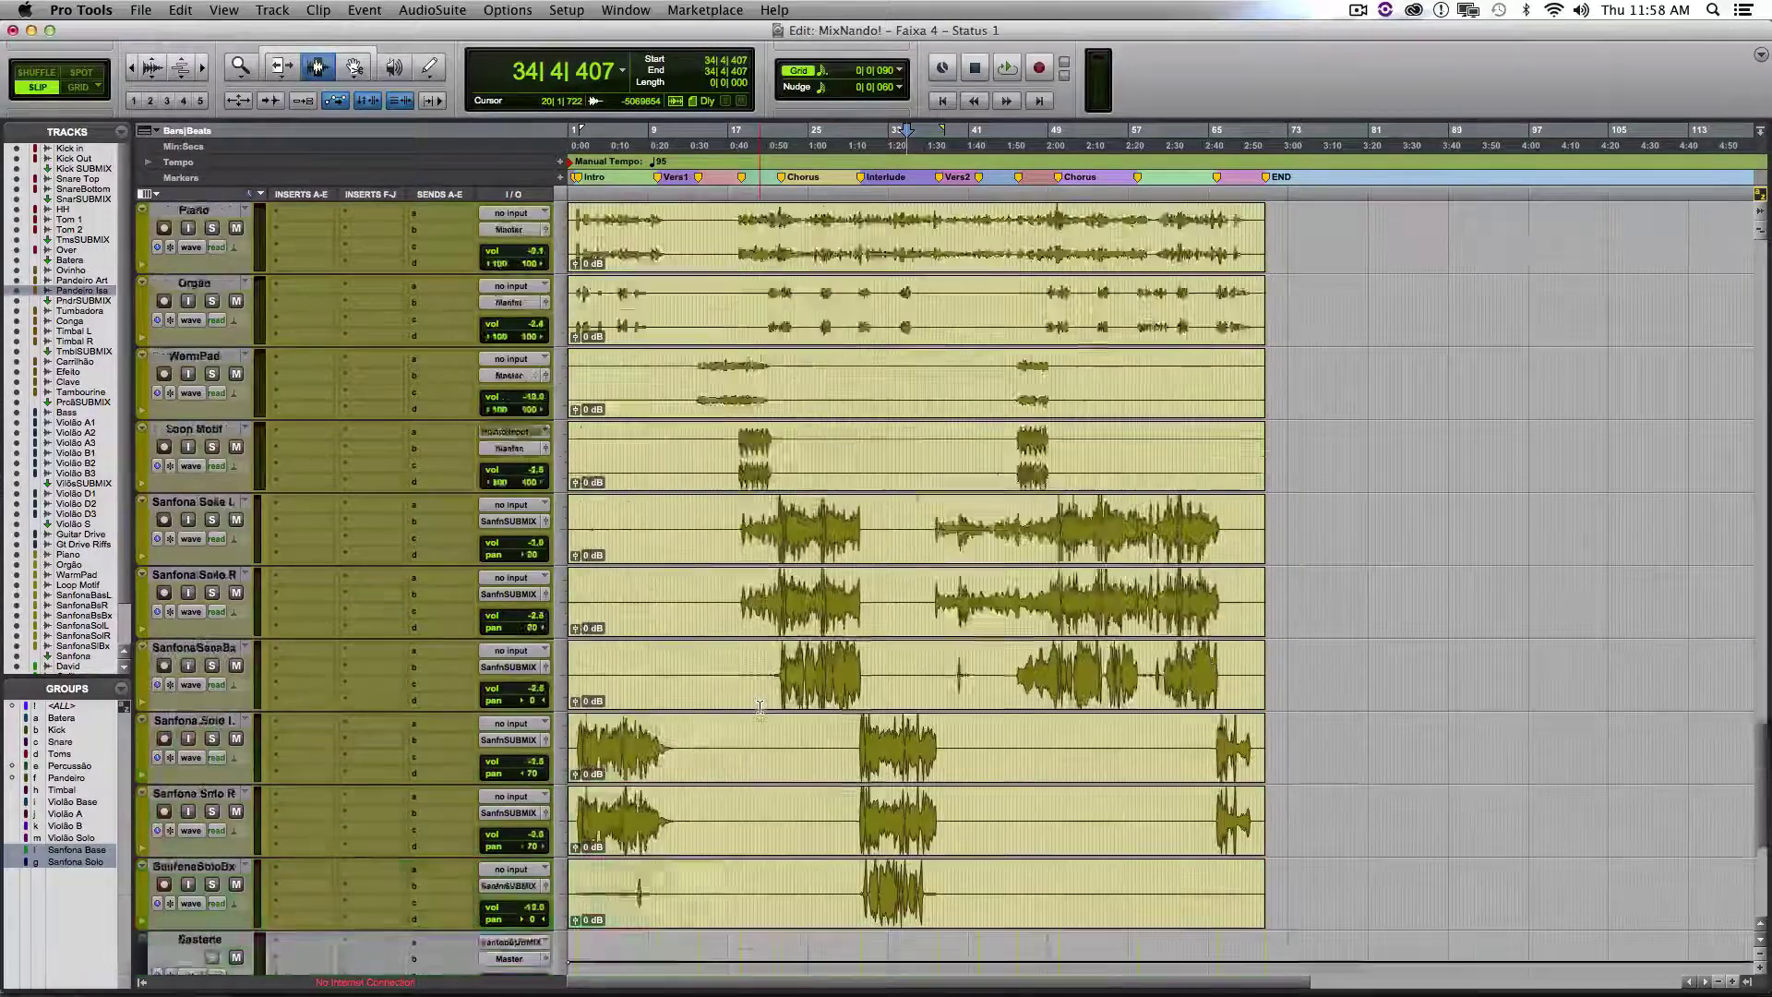
pyautogui.scroll(20, 760, 707)
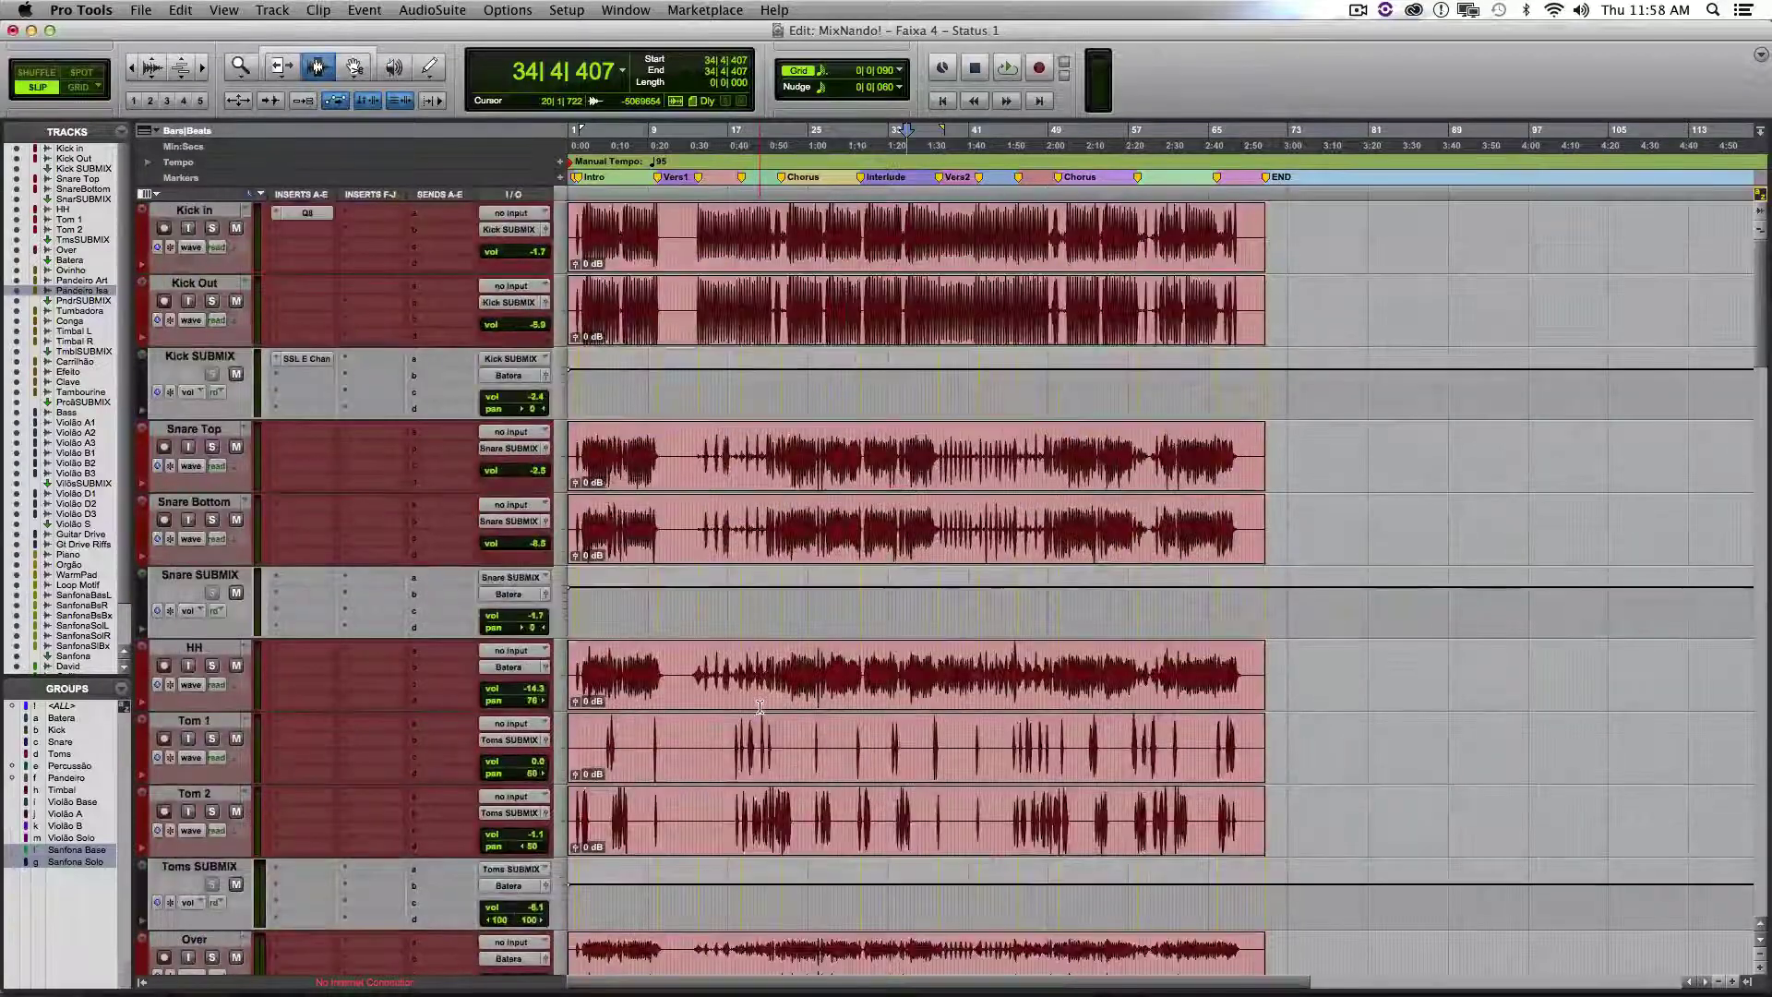
# - Zoom the timeline in around the Intro and inspect the paragraphic equalizer inserted on the Kick in track, closing it when done
pyautogui.click(592, 229)
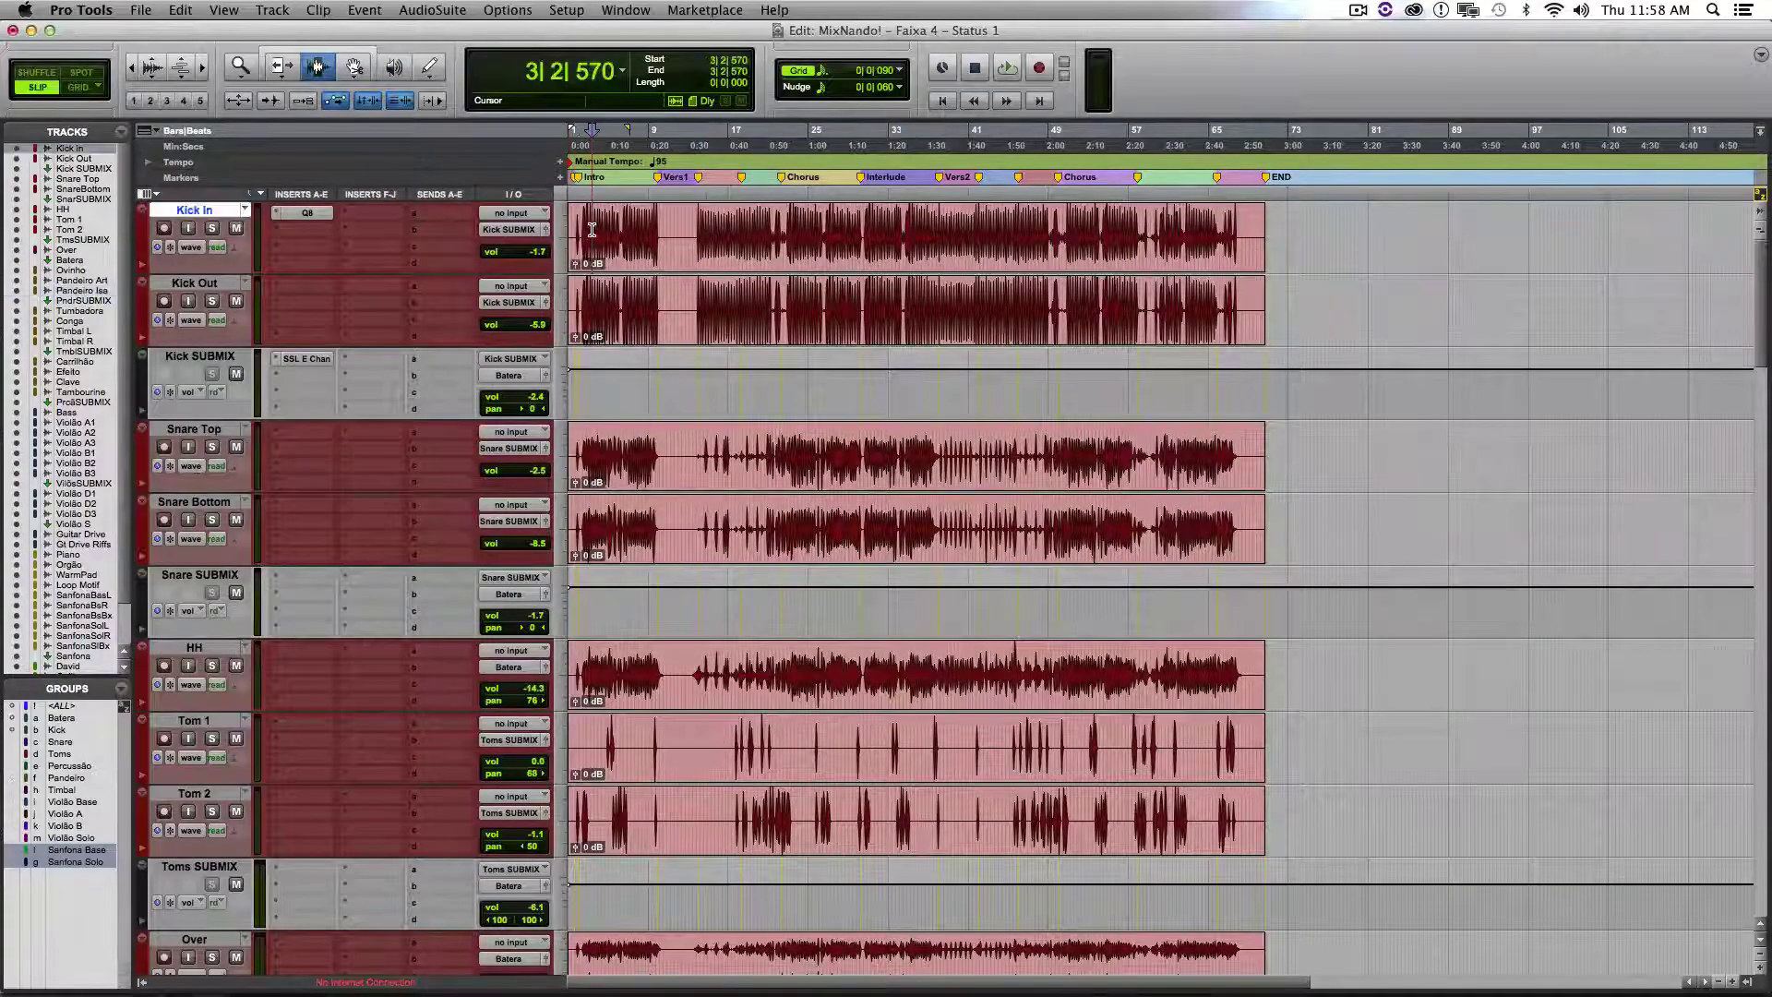
pyautogui.press('super+bracketright')
pyautogui.press('super+bracketright')
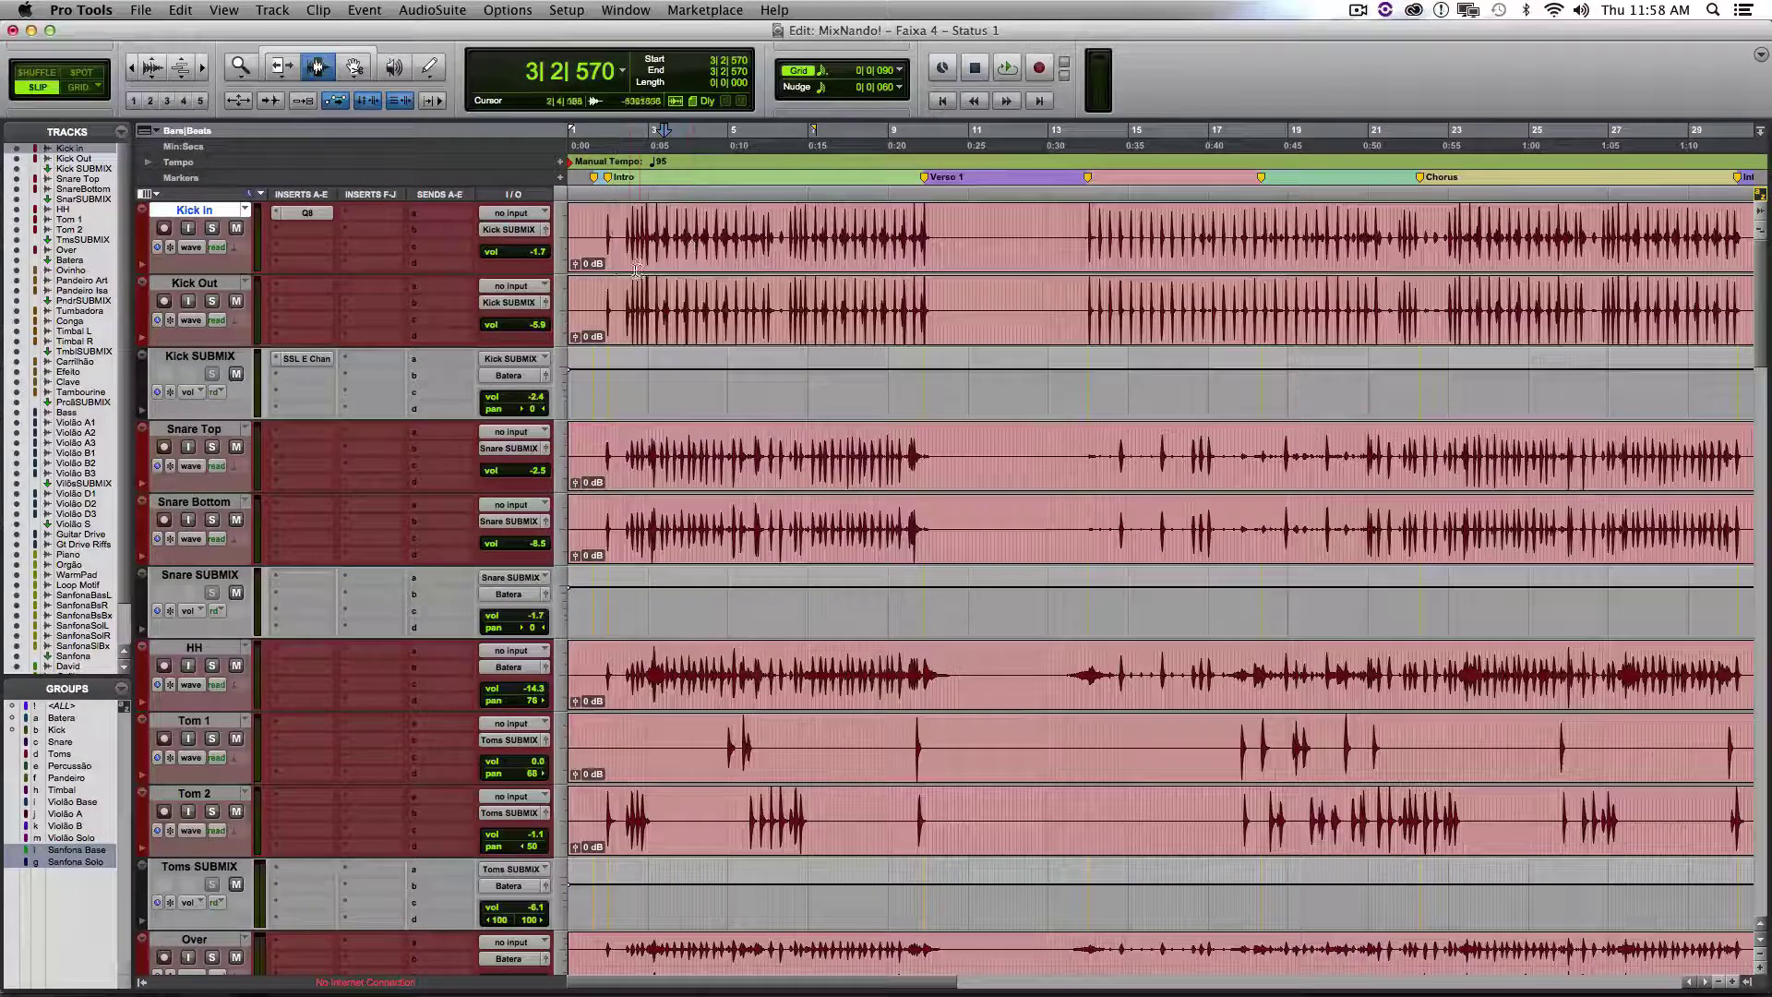
pyautogui.click(285, 215)
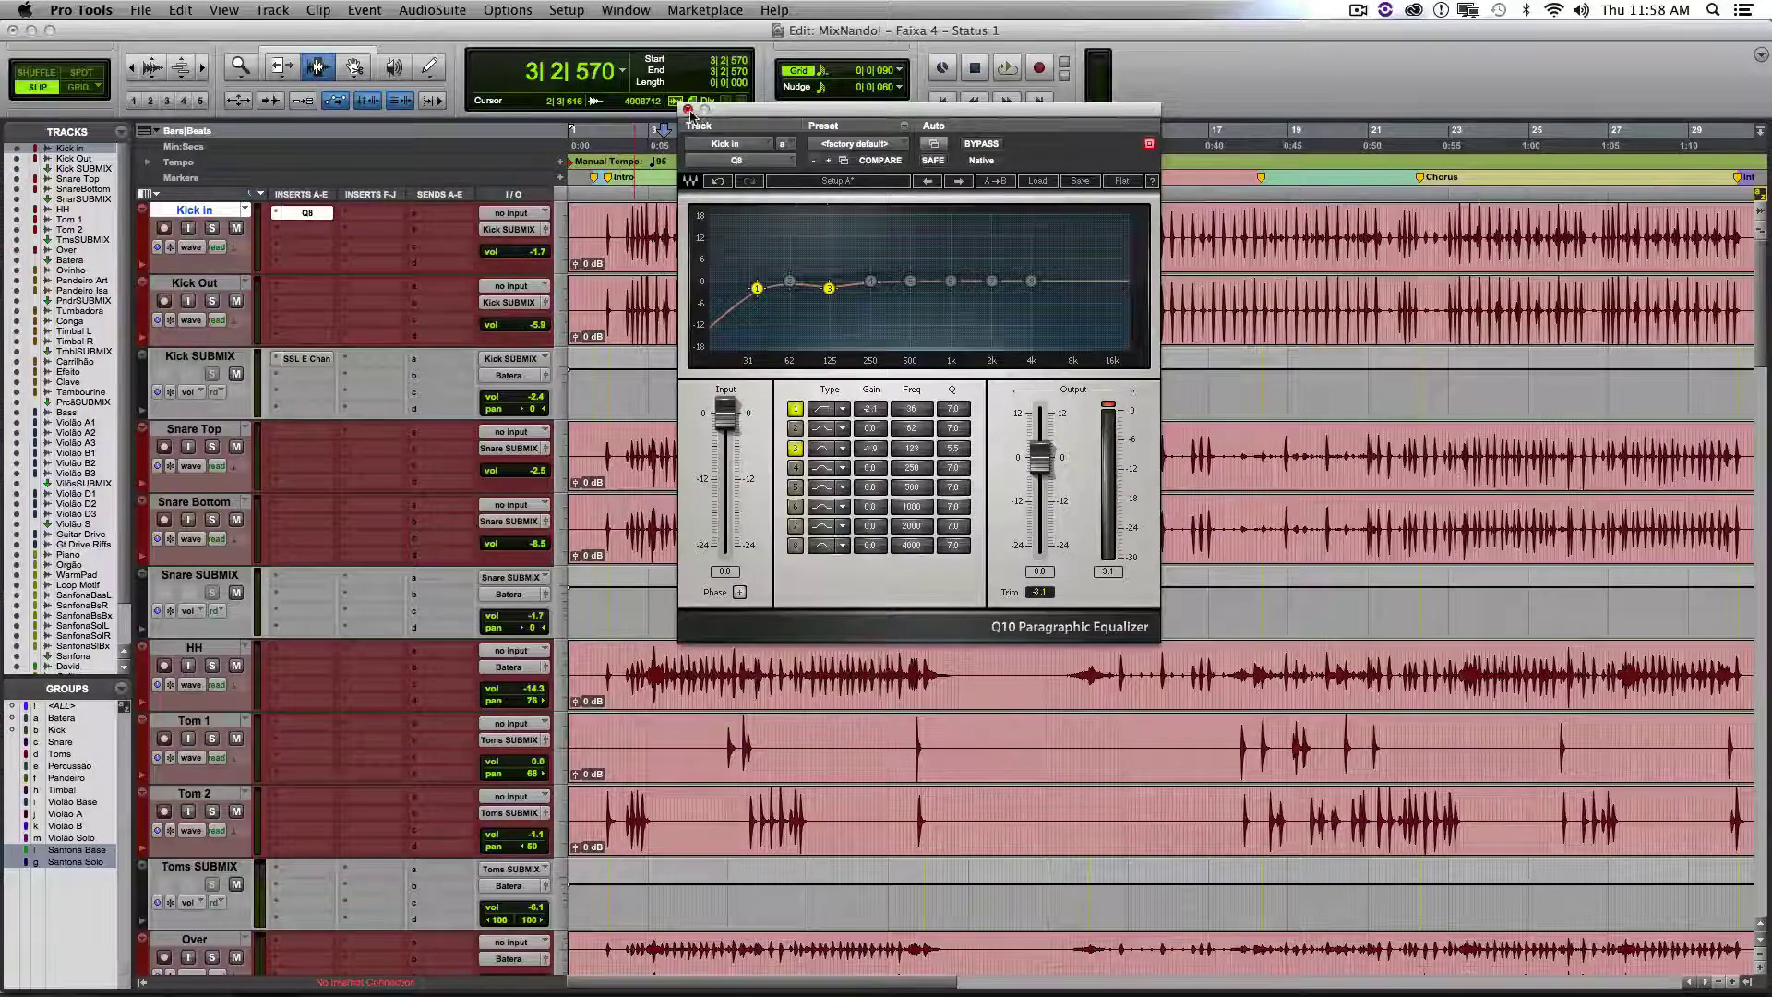
pyautogui.click(688, 109)
# - Select a point in the Kick Out track and inspect the SSL E Channel Strip on the Kick SUBMIX, closing it when done
pyautogui.click(669, 306)
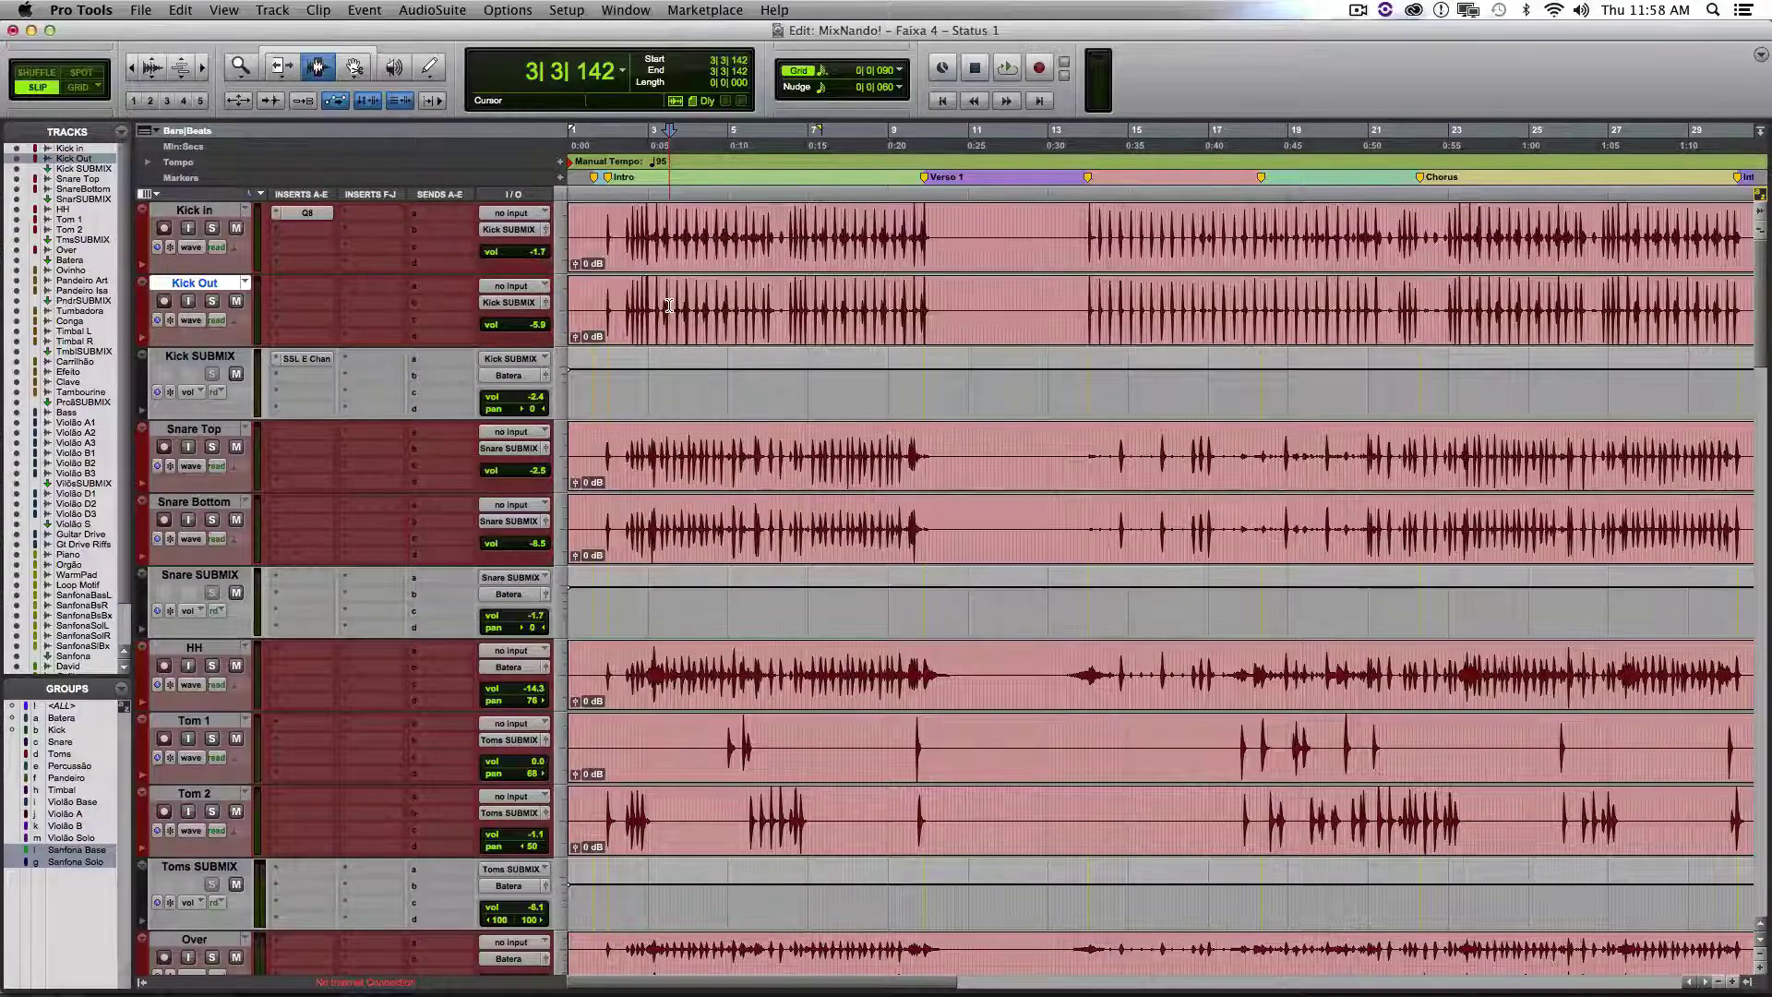
pyautogui.click(307, 358)
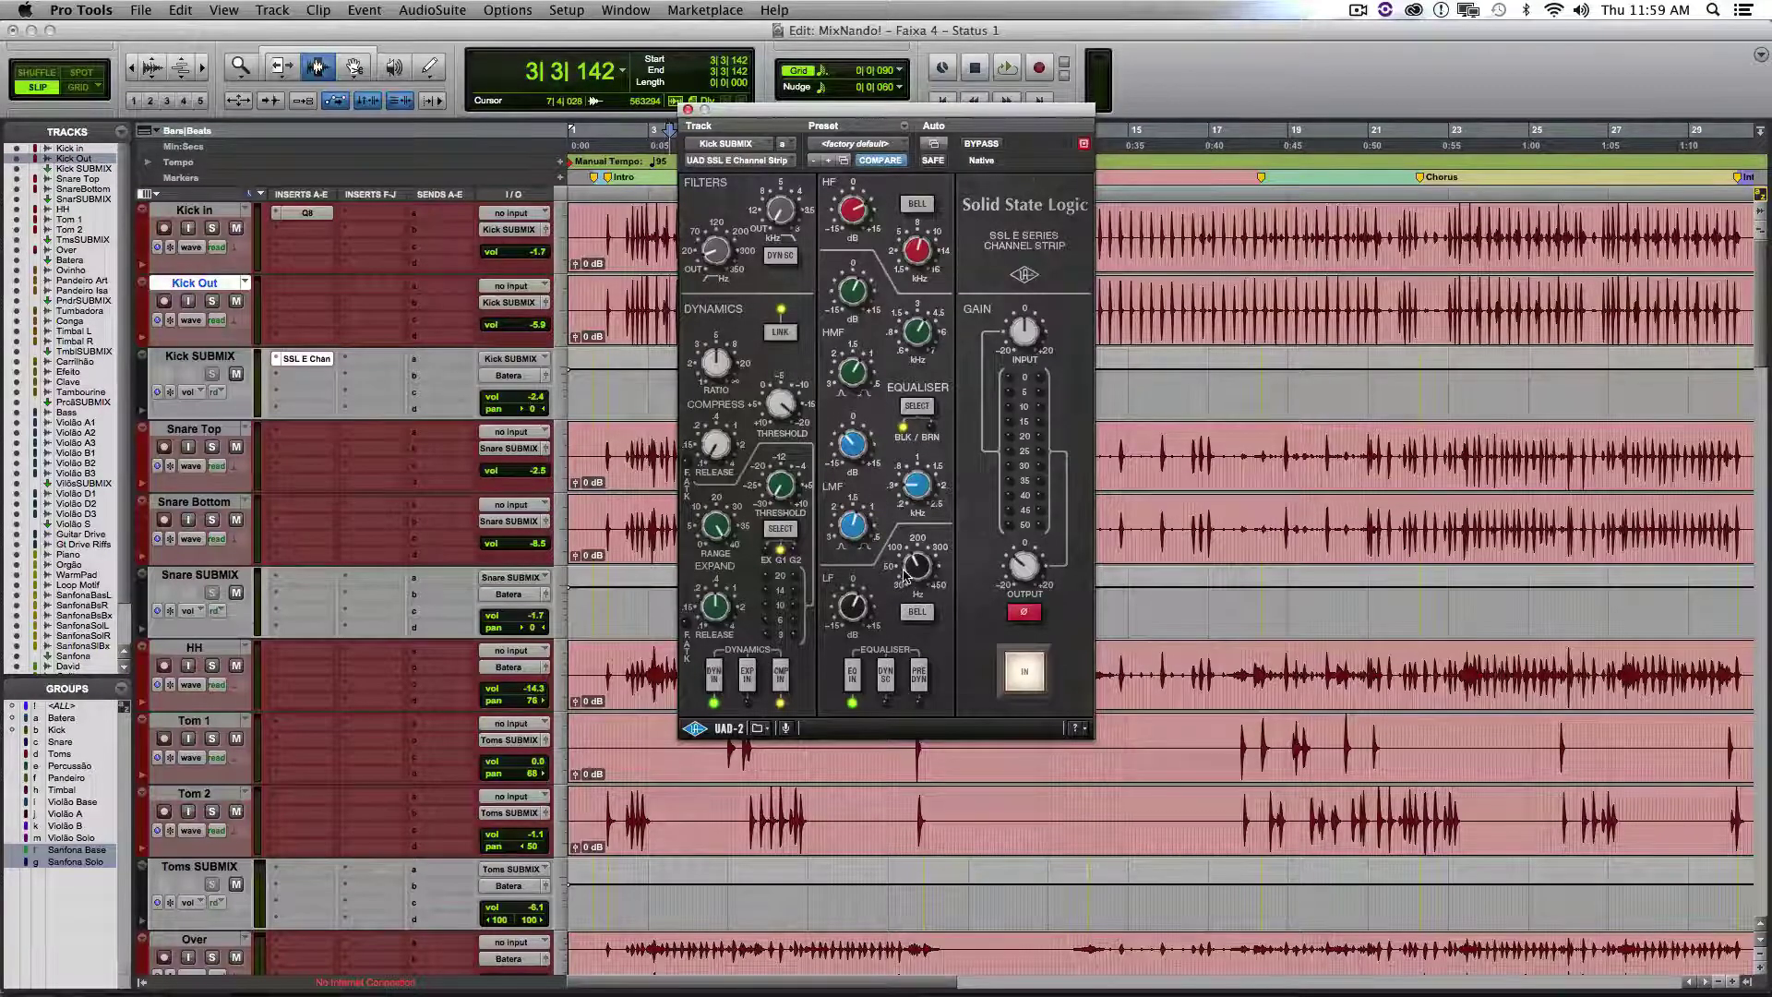
pyautogui.click(687, 109)
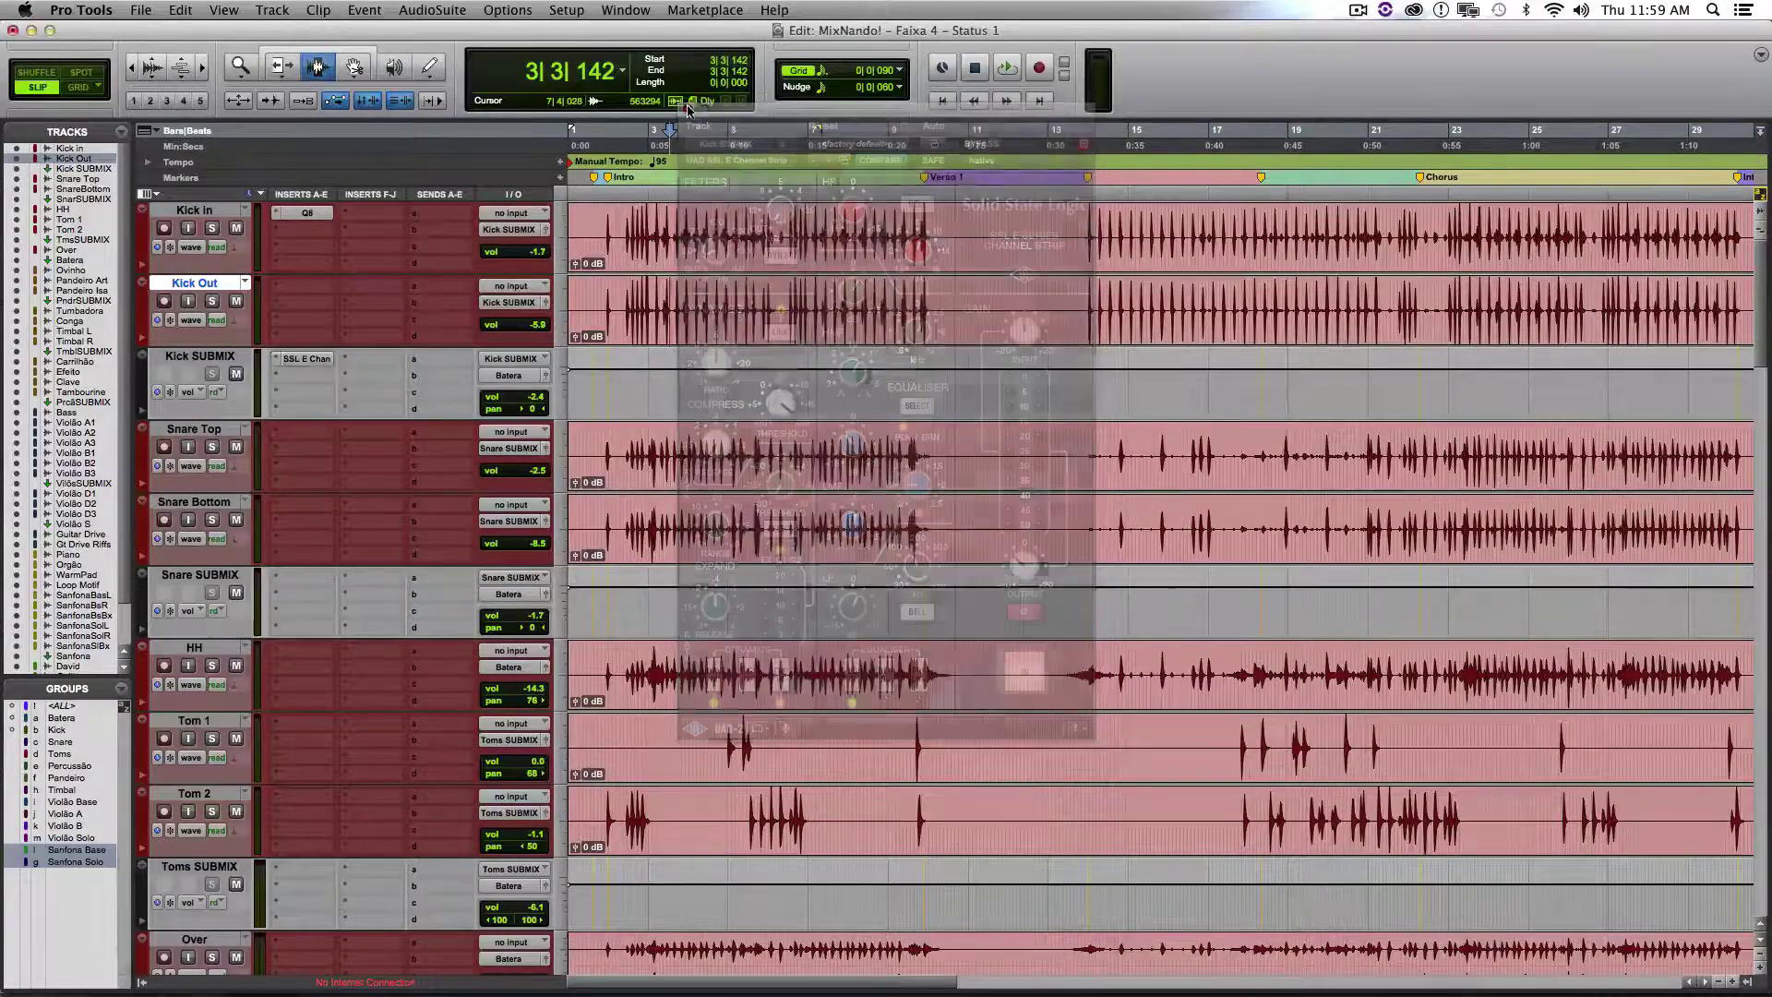
# - Inspect the Bass track's Q10 equalizer, Teletronix LA-2A and REQ 6 inserts one after another, closing the plug-in window when done
pyautogui.scroll(-10, 554, 553)
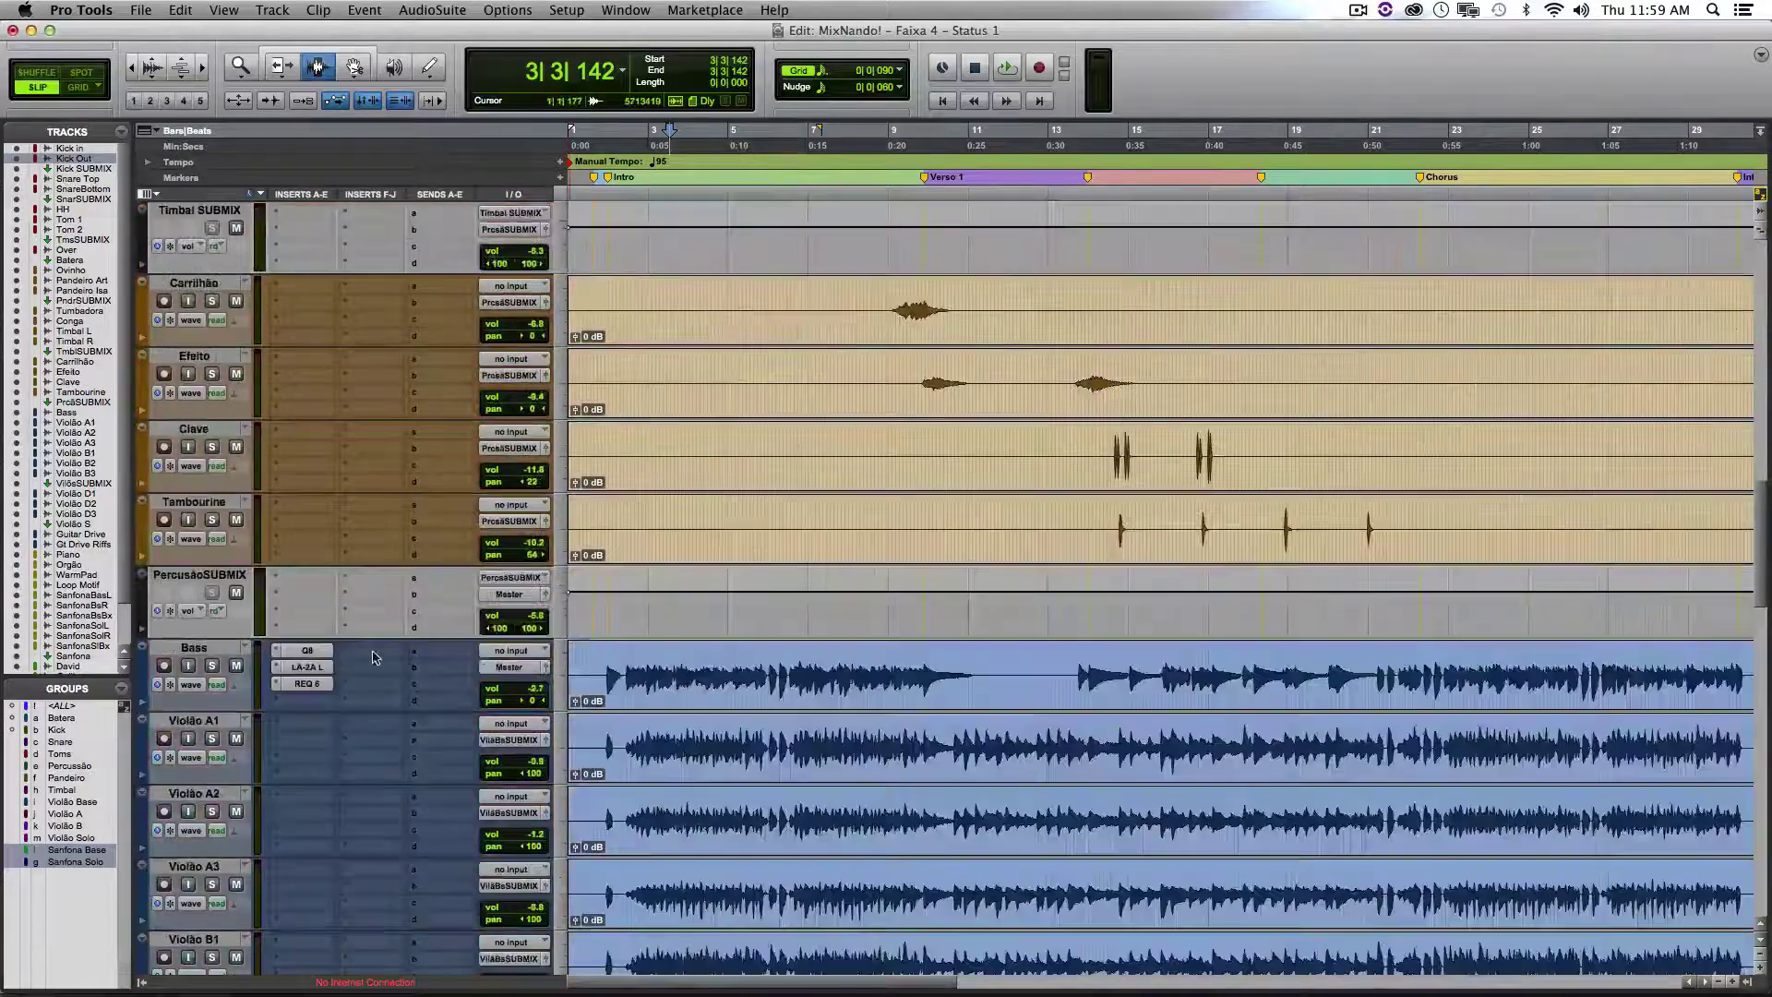
pyautogui.click(309, 651)
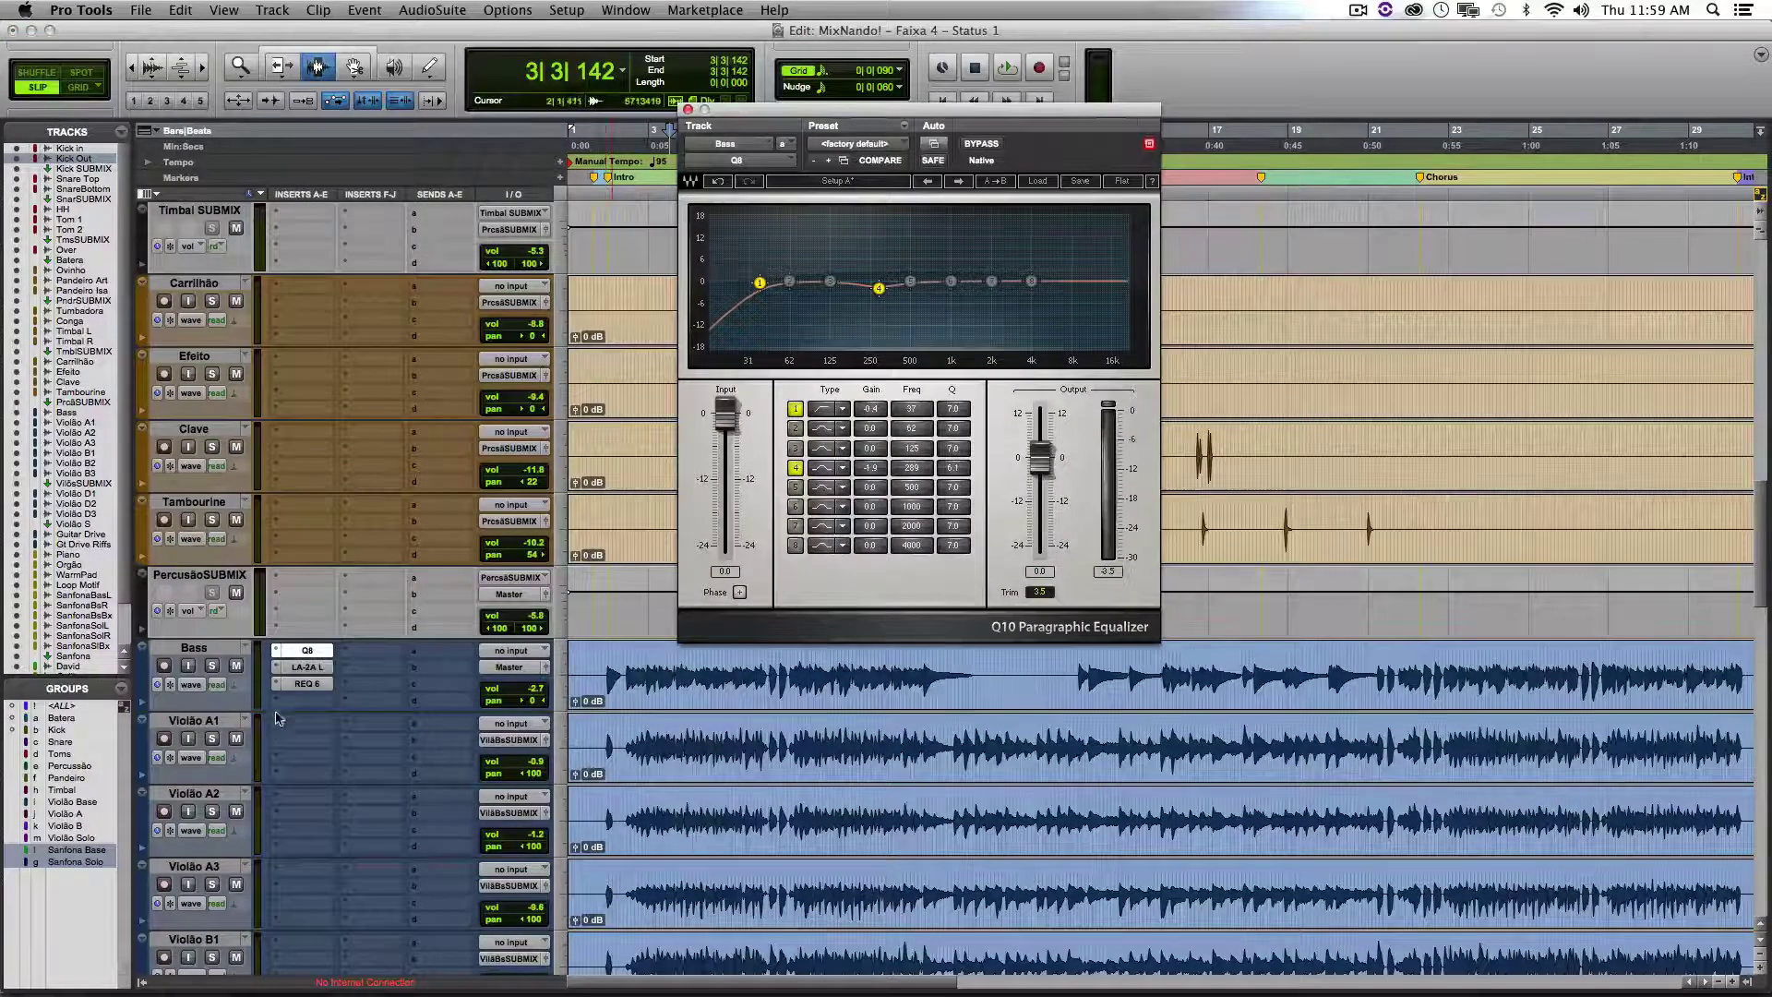
pyautogui.click(319, 667)
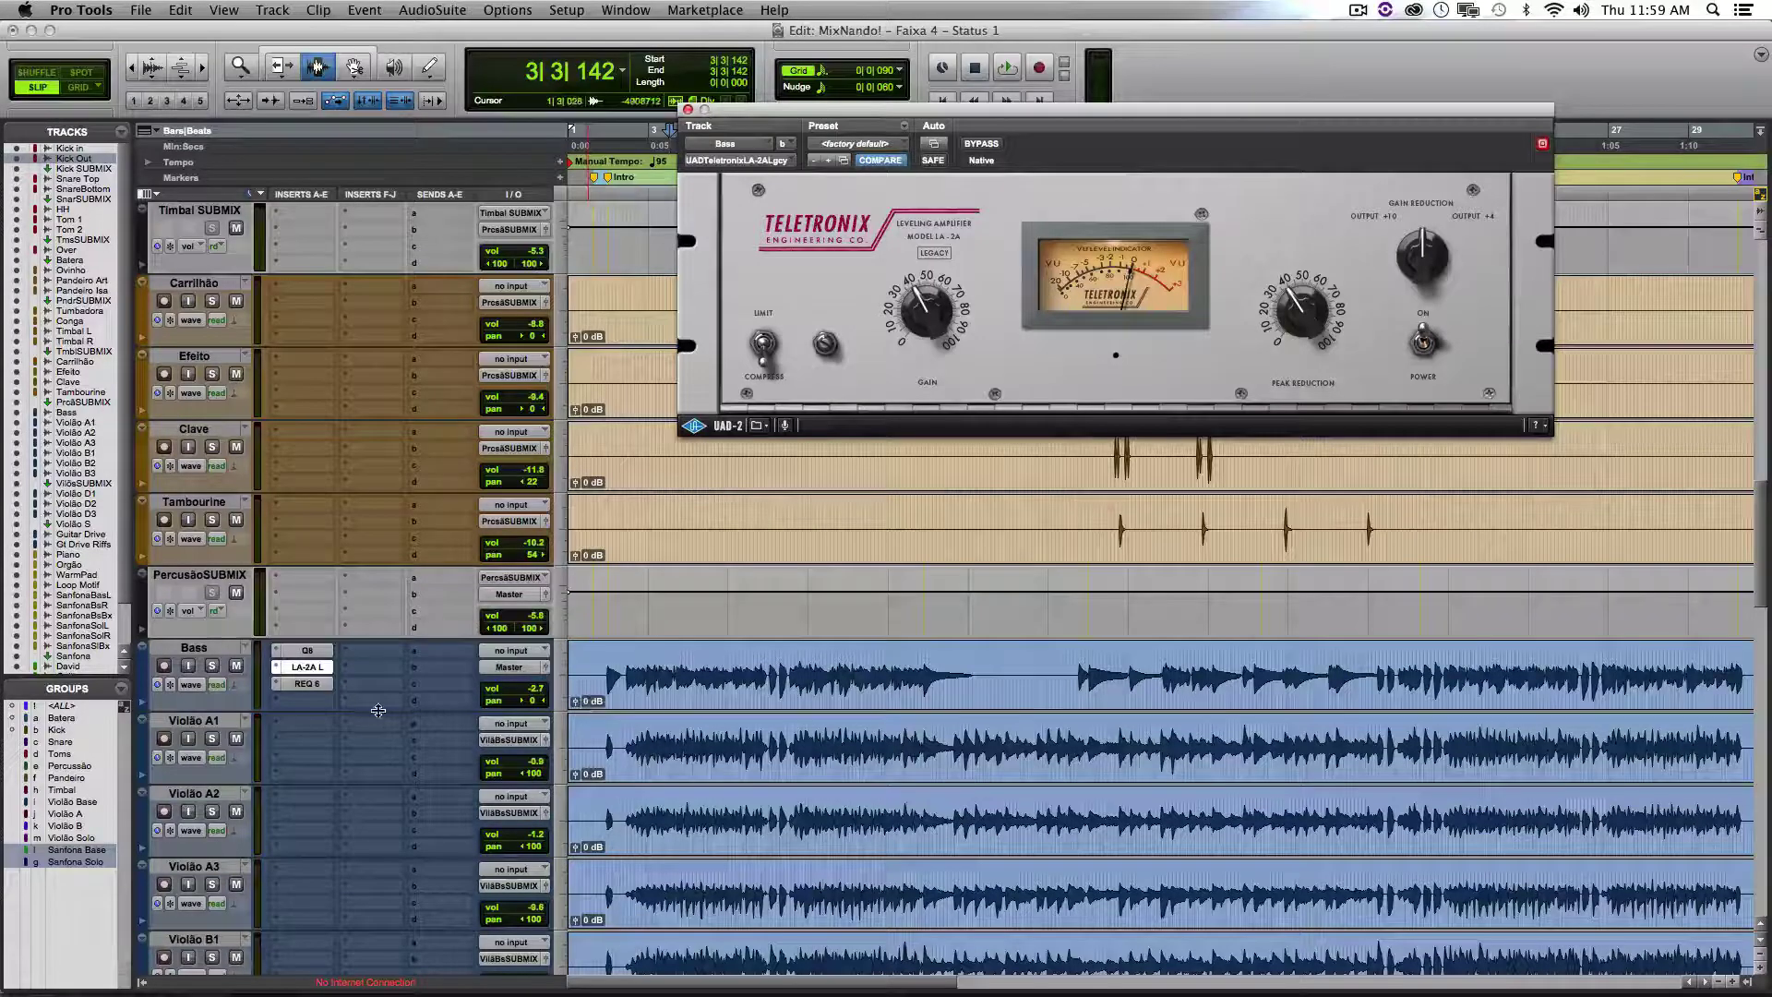
pyautogui.click(307, 683)
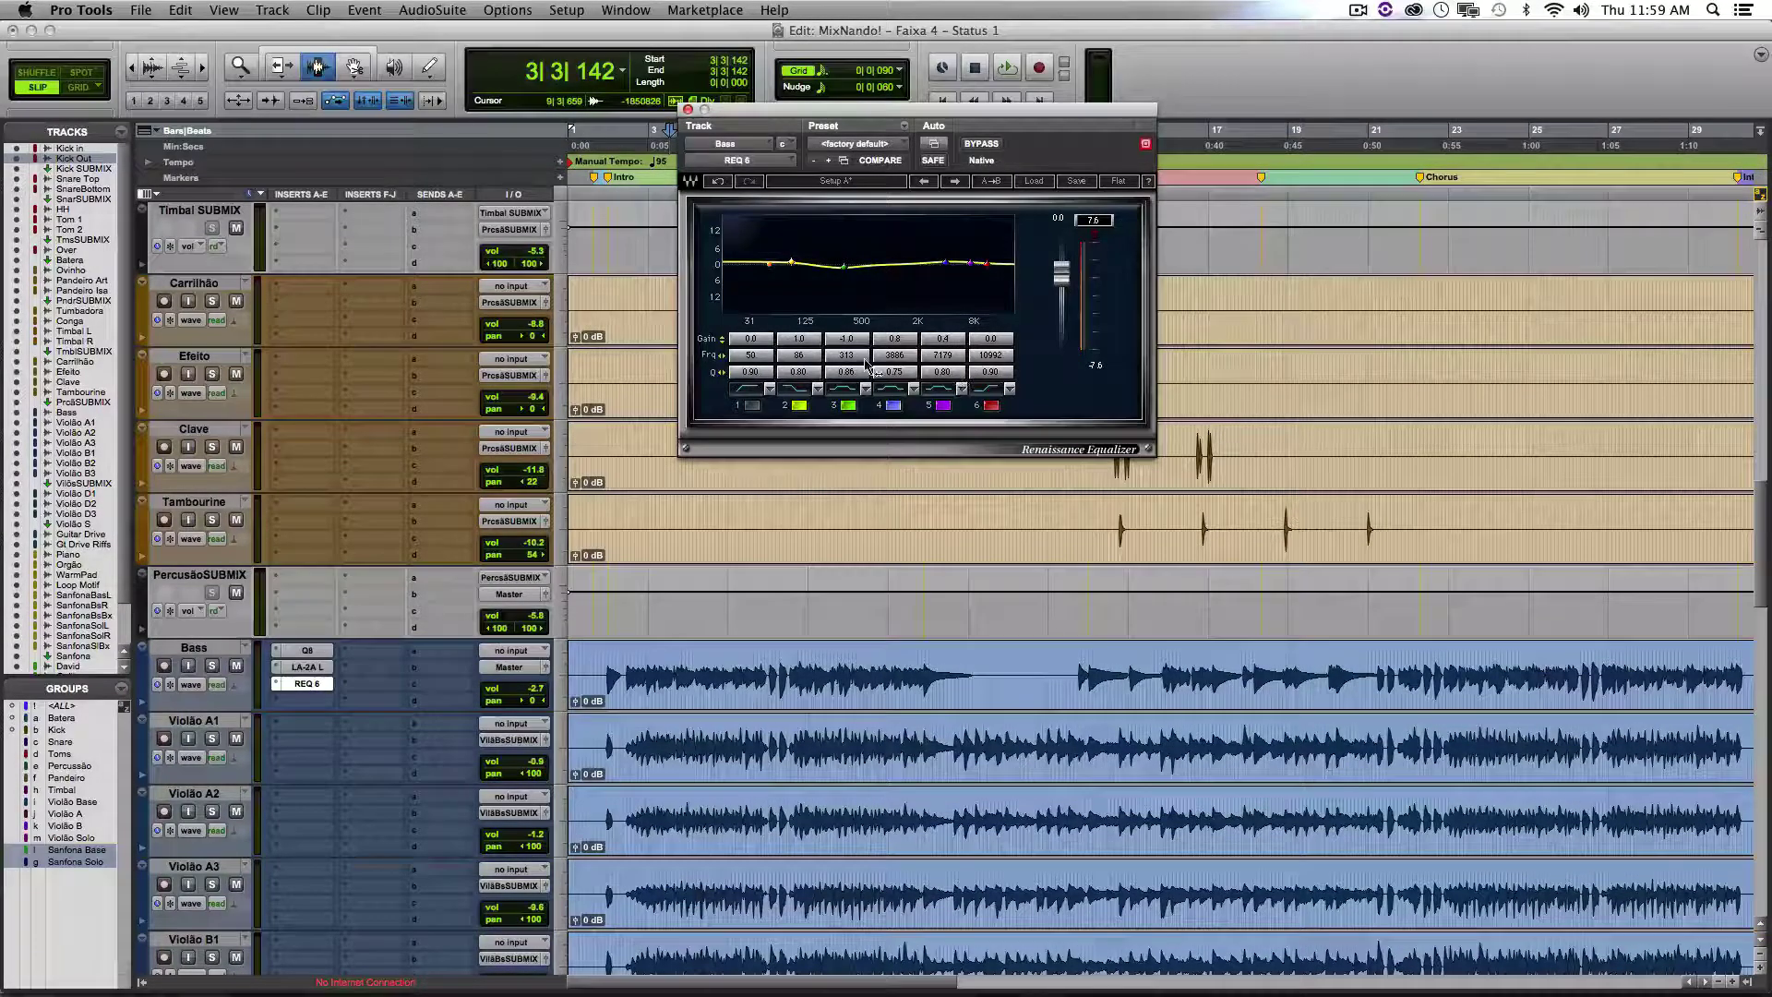
pyautogui.press('super+w')
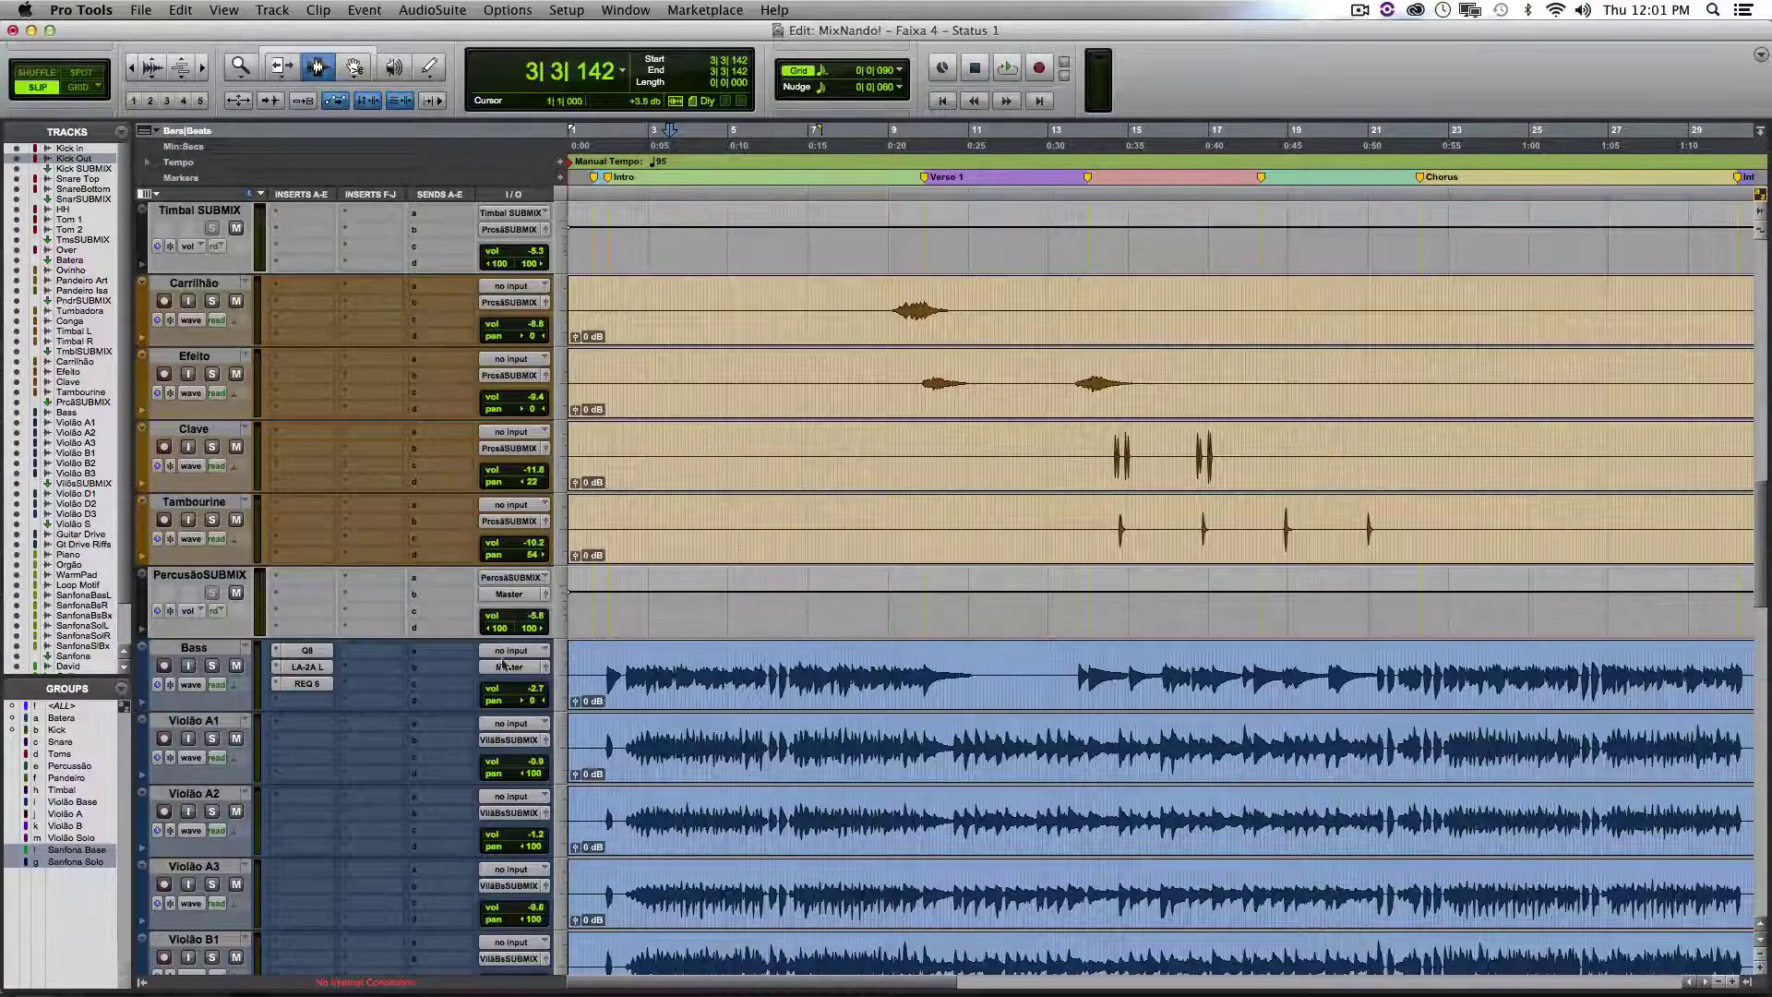
# - Play the mix from the Bass track just before the Intro marker and check its equalizer, LA-2A and REQ 6 inserts during playback
pyautogui.click(592, 661)
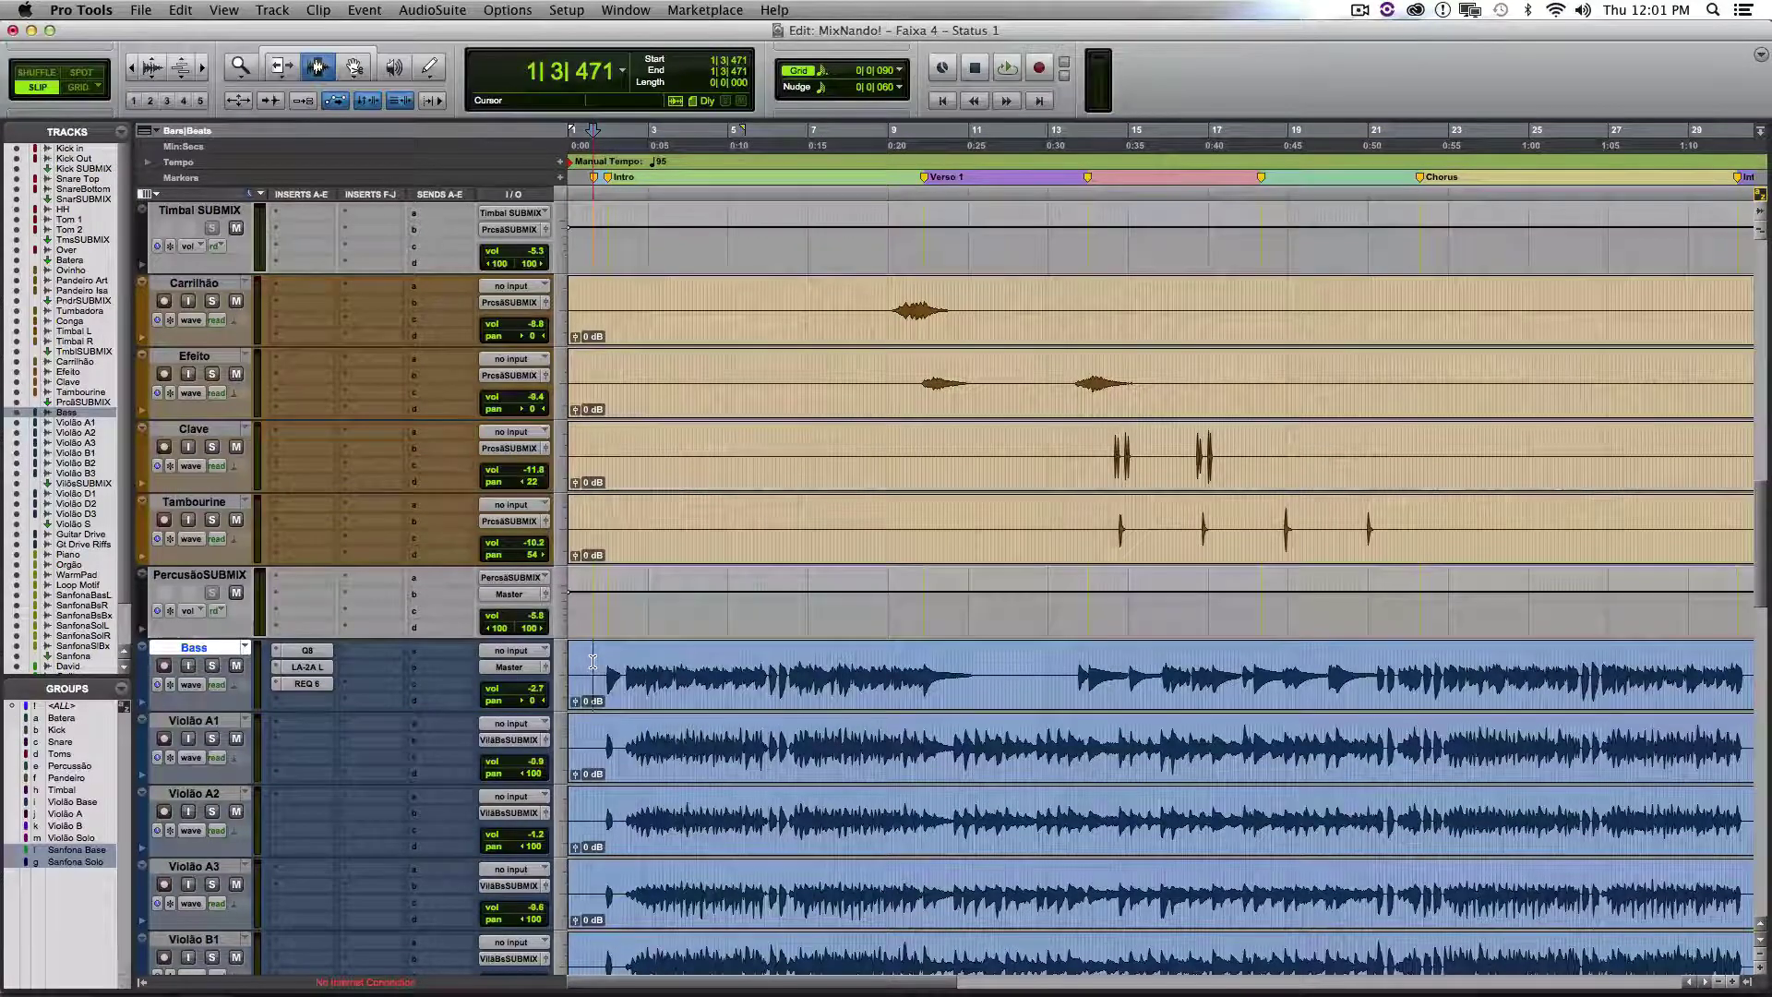
pyautogui.press('space')
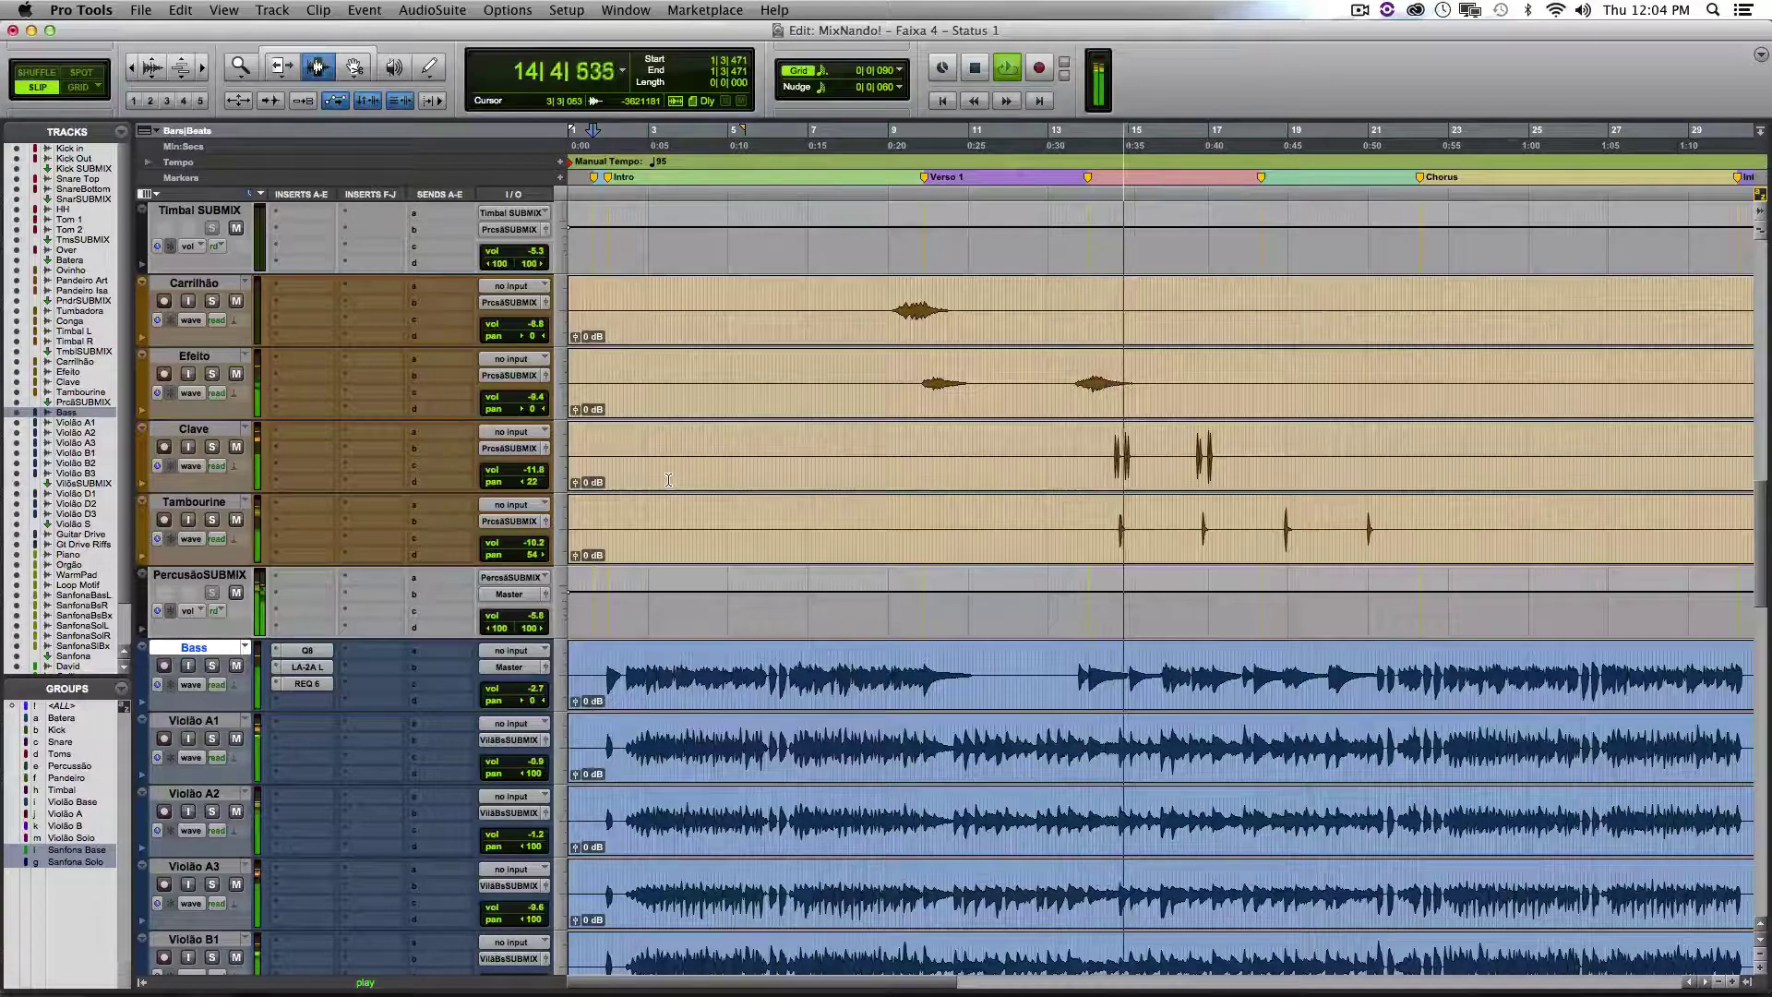
pyautogui.click(307, 651)
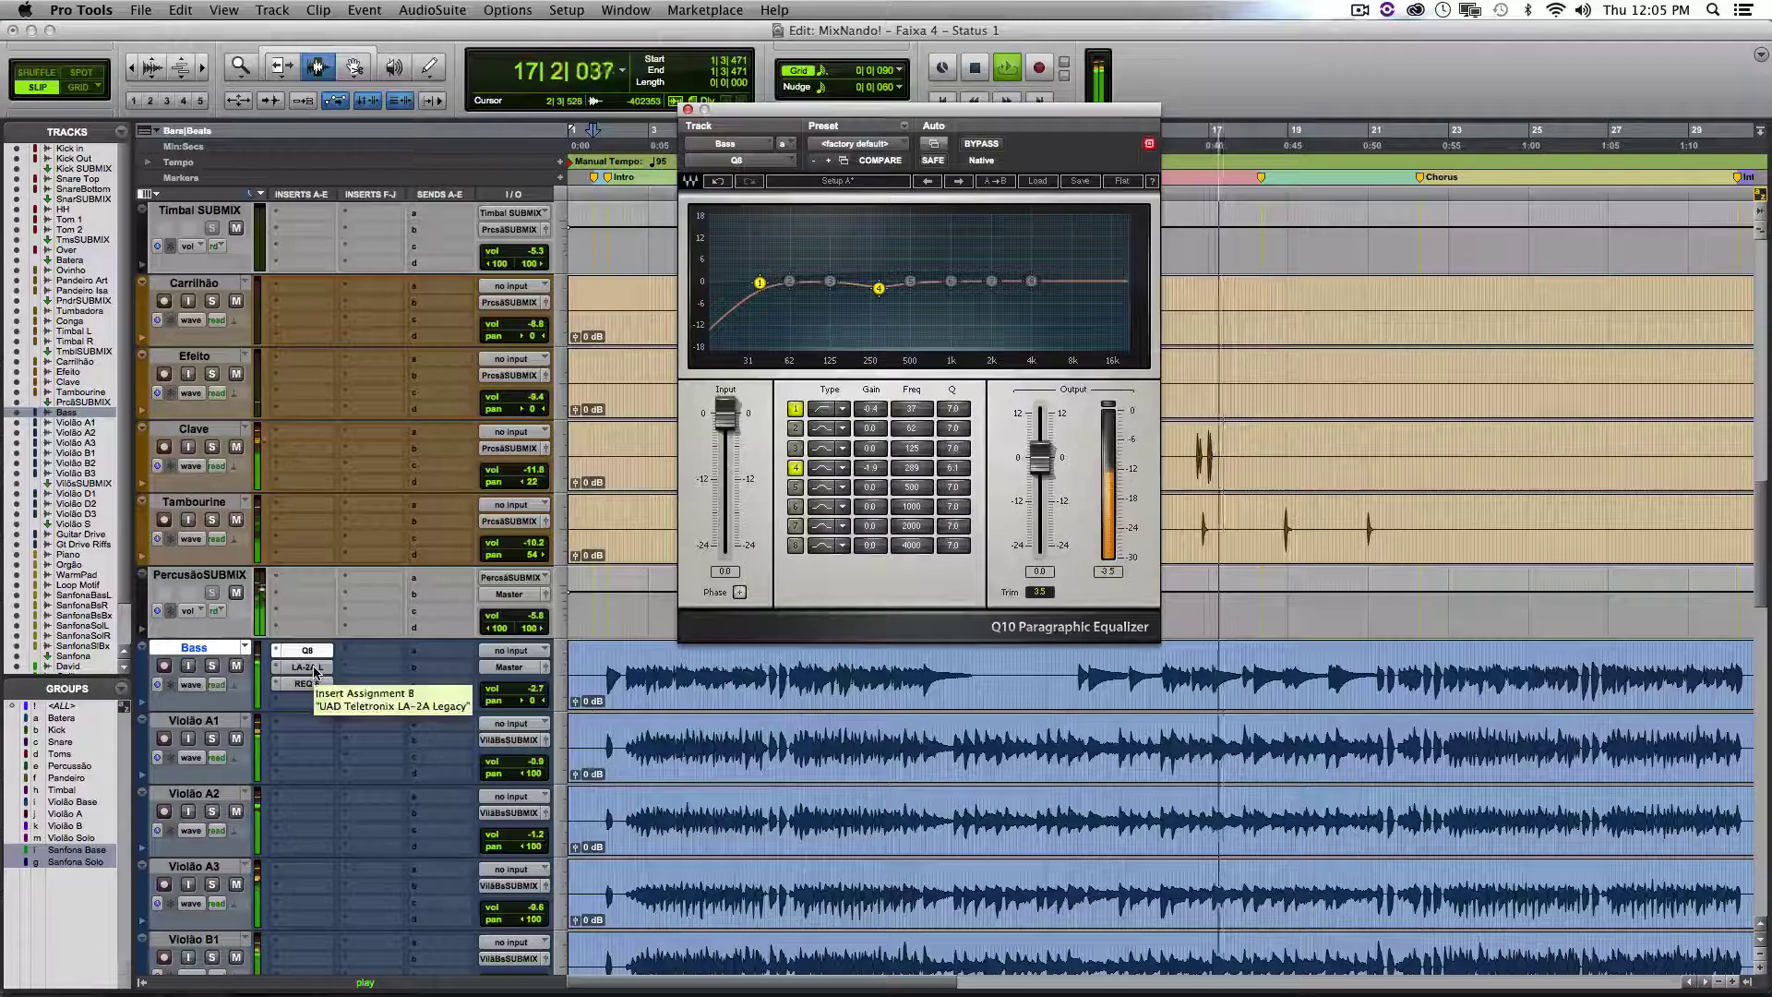
pyautogui.click(314, 671)
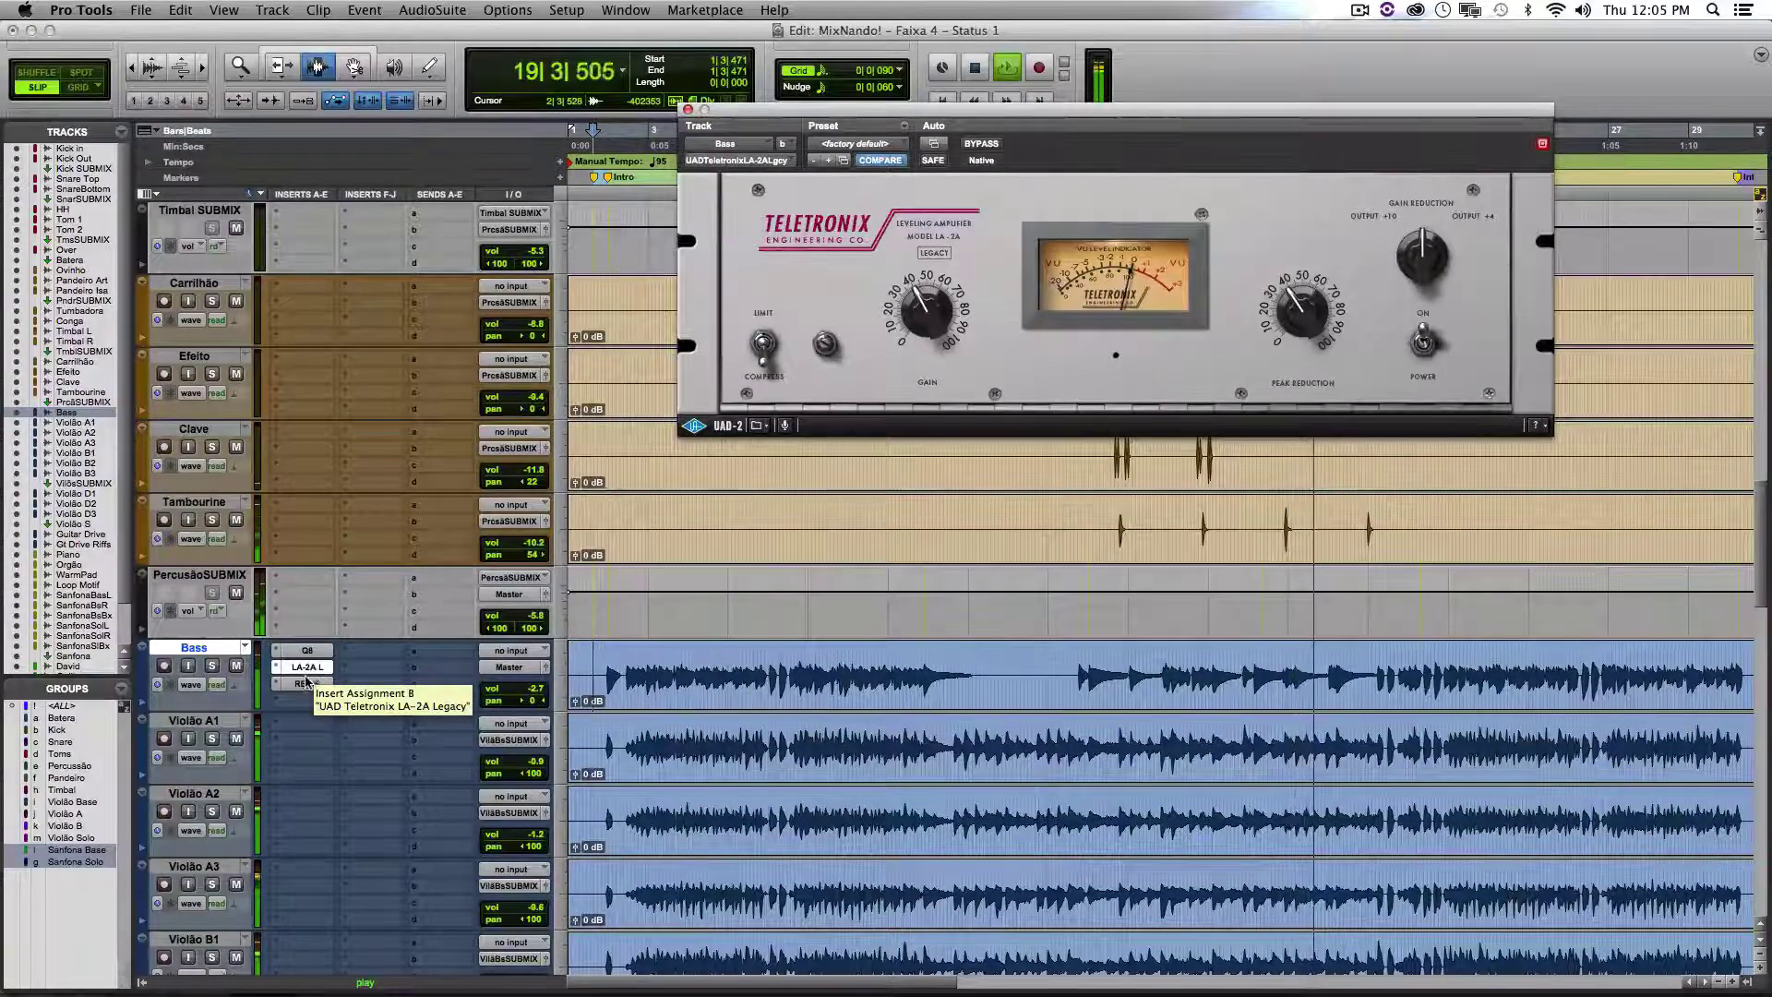
pyautogui.click(305, 684)
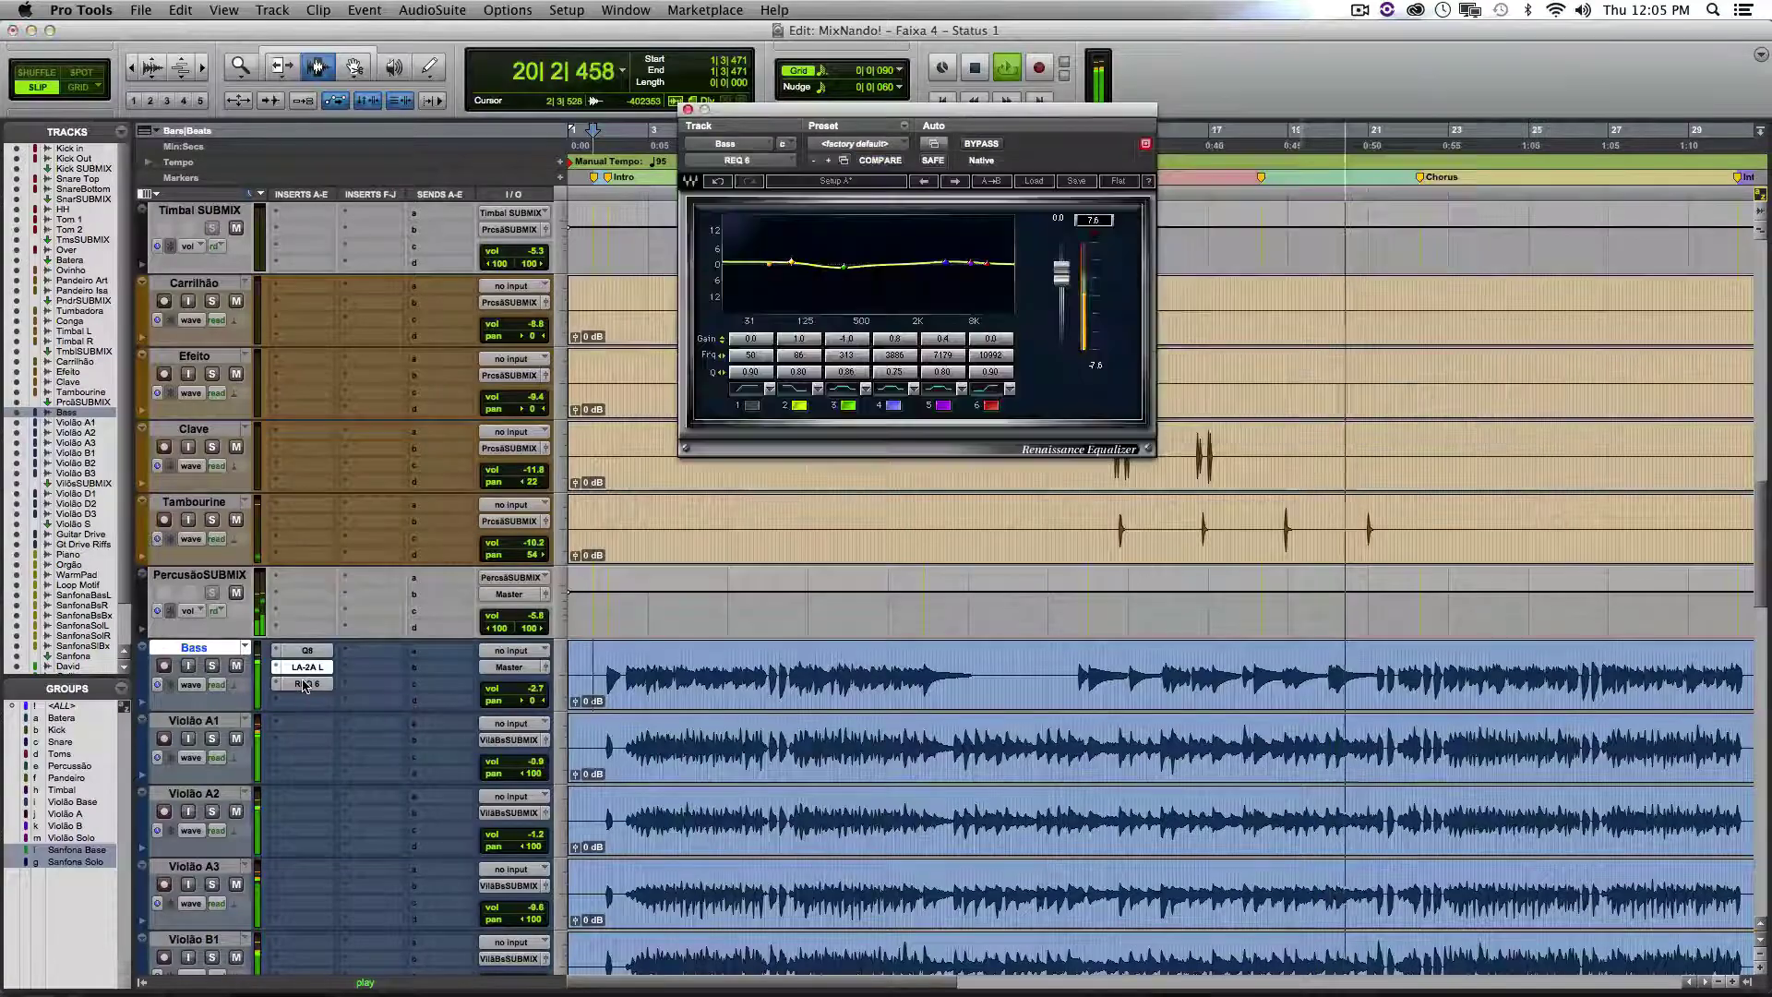
# - Check the Kick in equalizer and the Kick SUBMIX SSL E Channel Strip while the mix plays
pyautogui.scroll(9, 358, 402)
pyautogui.scroll(10, 358, 403)
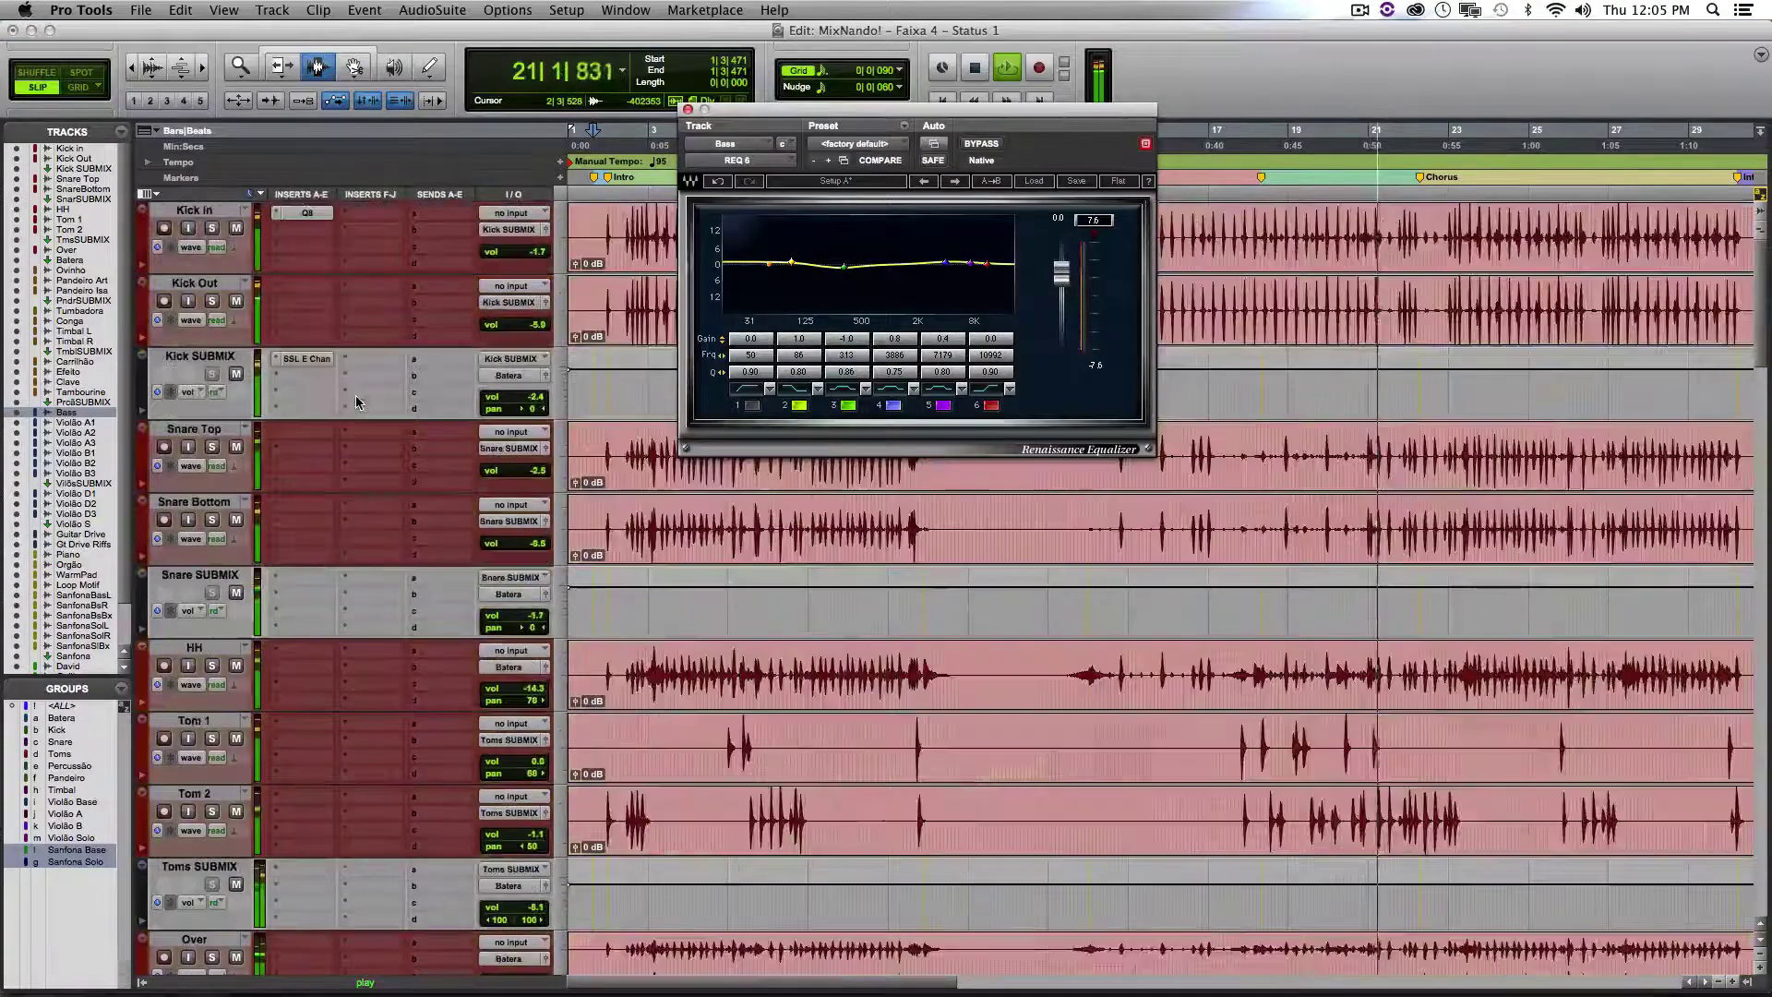
pyautogui.click(319, 217)
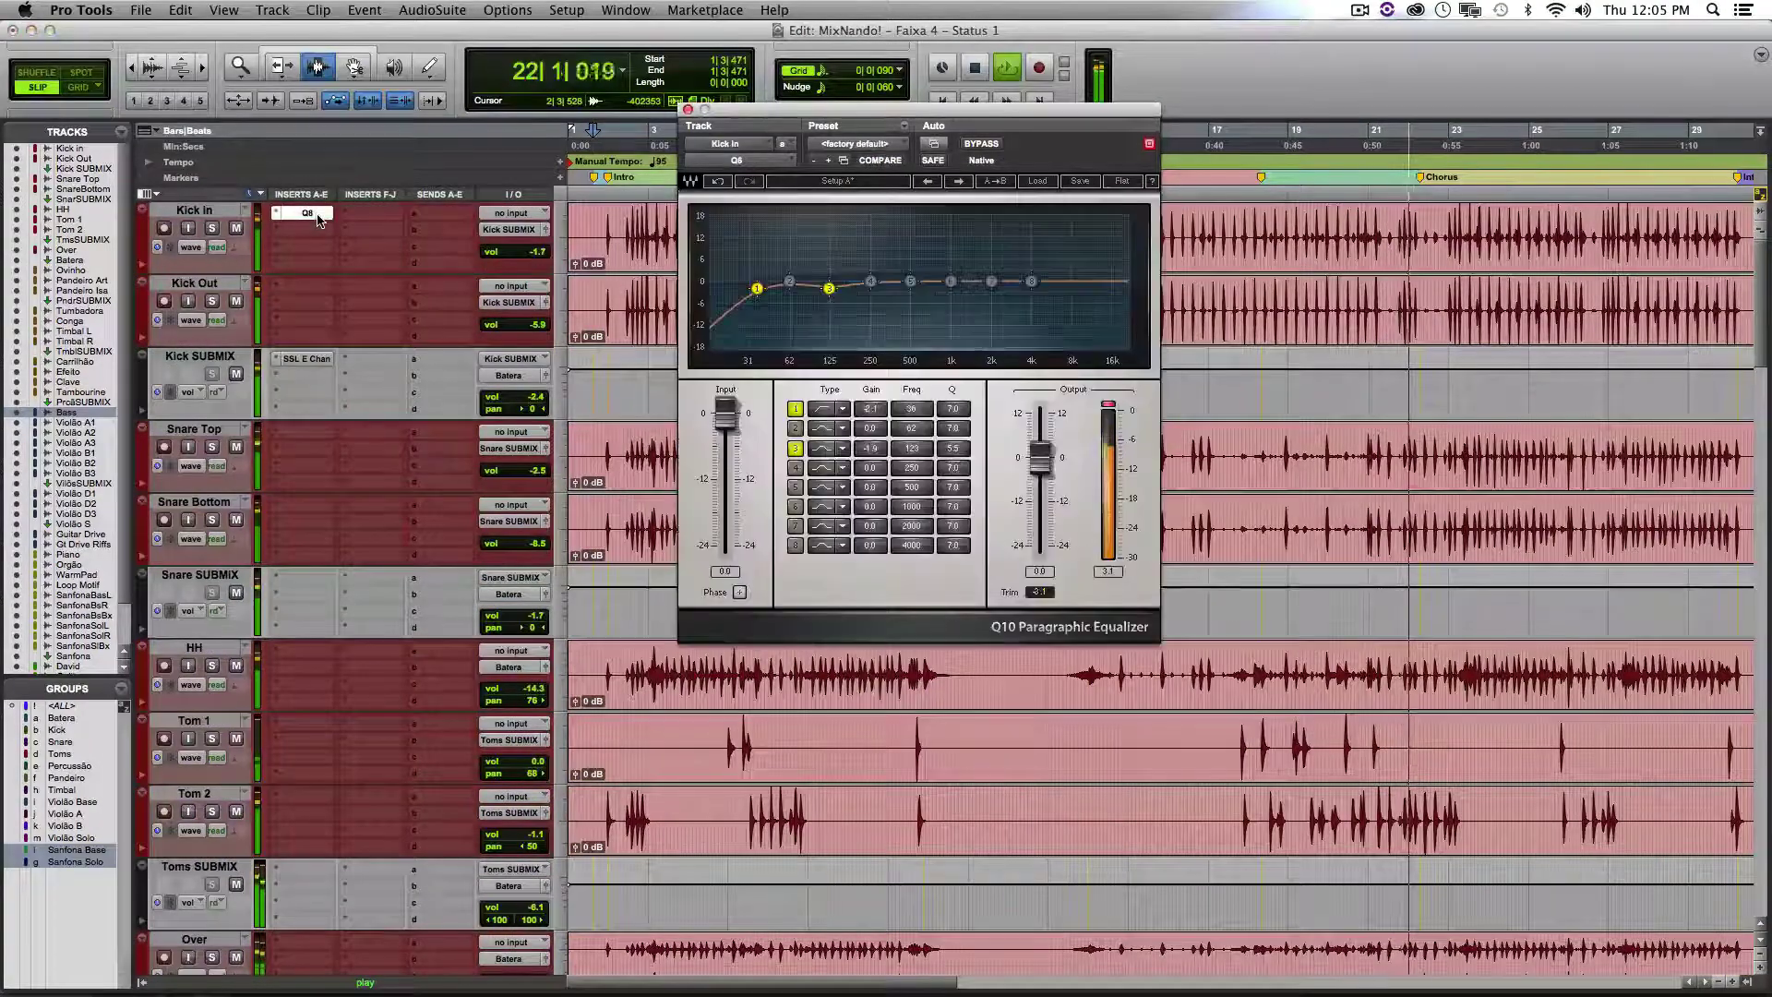
pyautogui.click(319, 360)
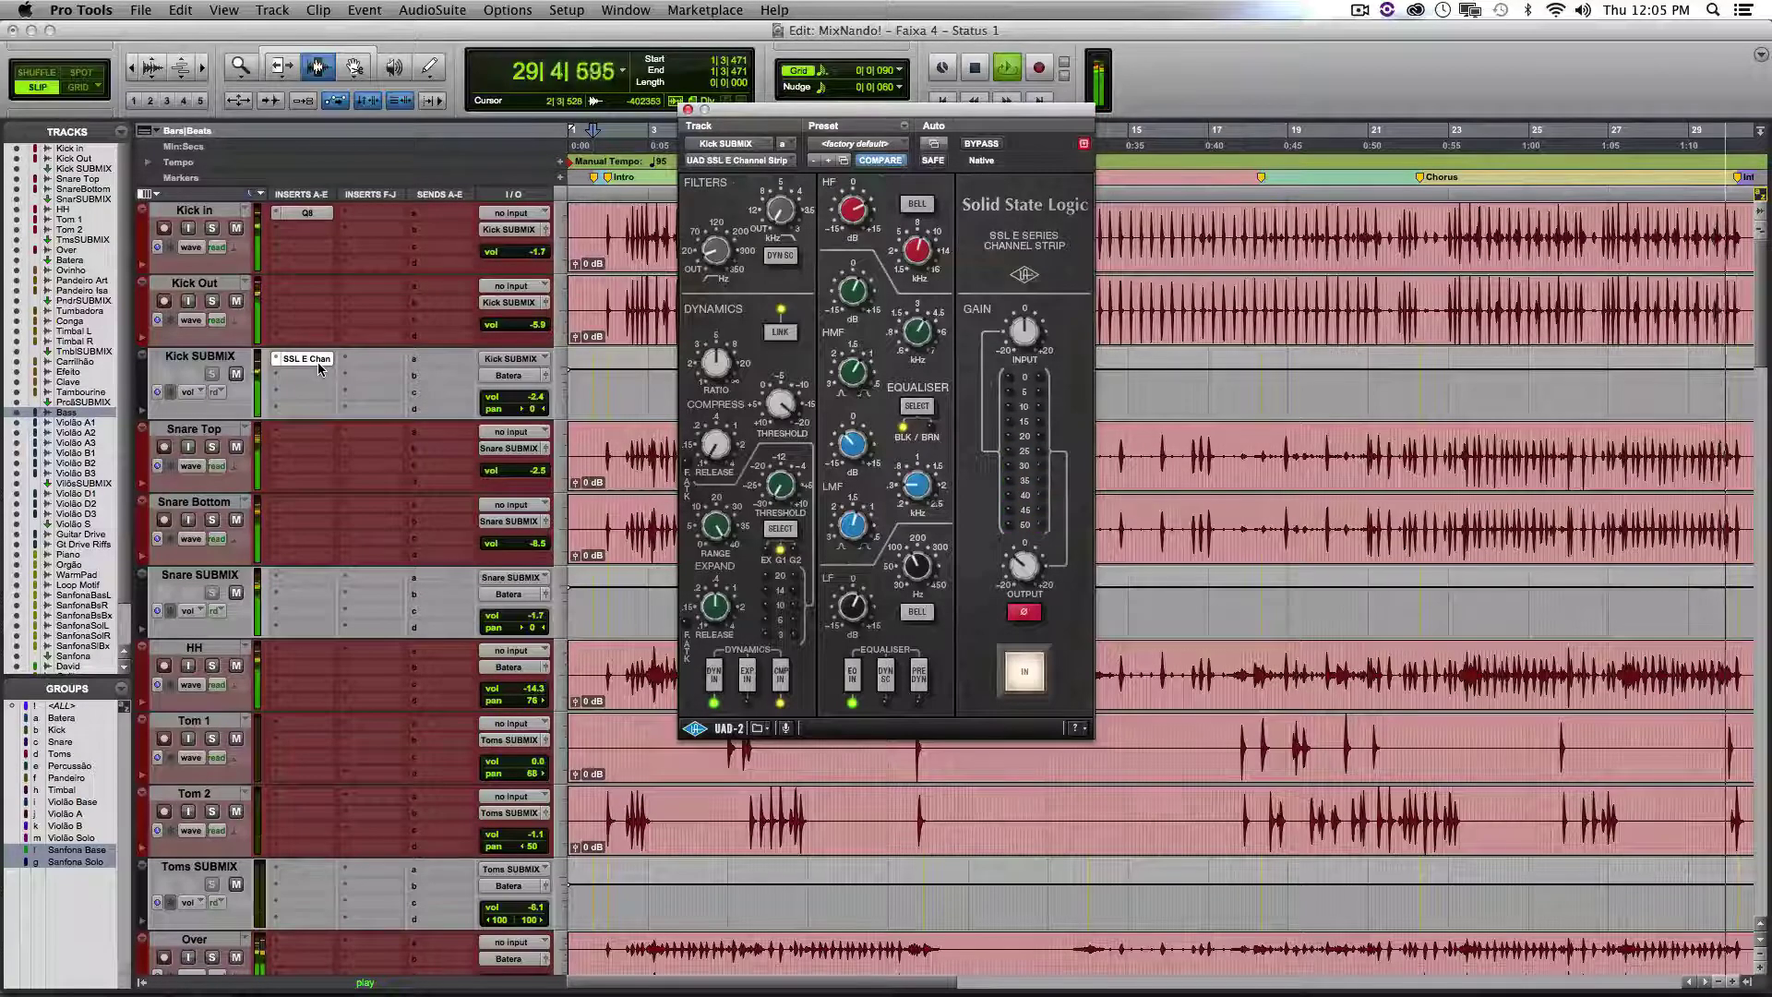
# - Return to the Bass track and view its equalizer, LA-2A compressor and REQ 6 again during playback
pyautogui.scroll(-15, 261, 399)
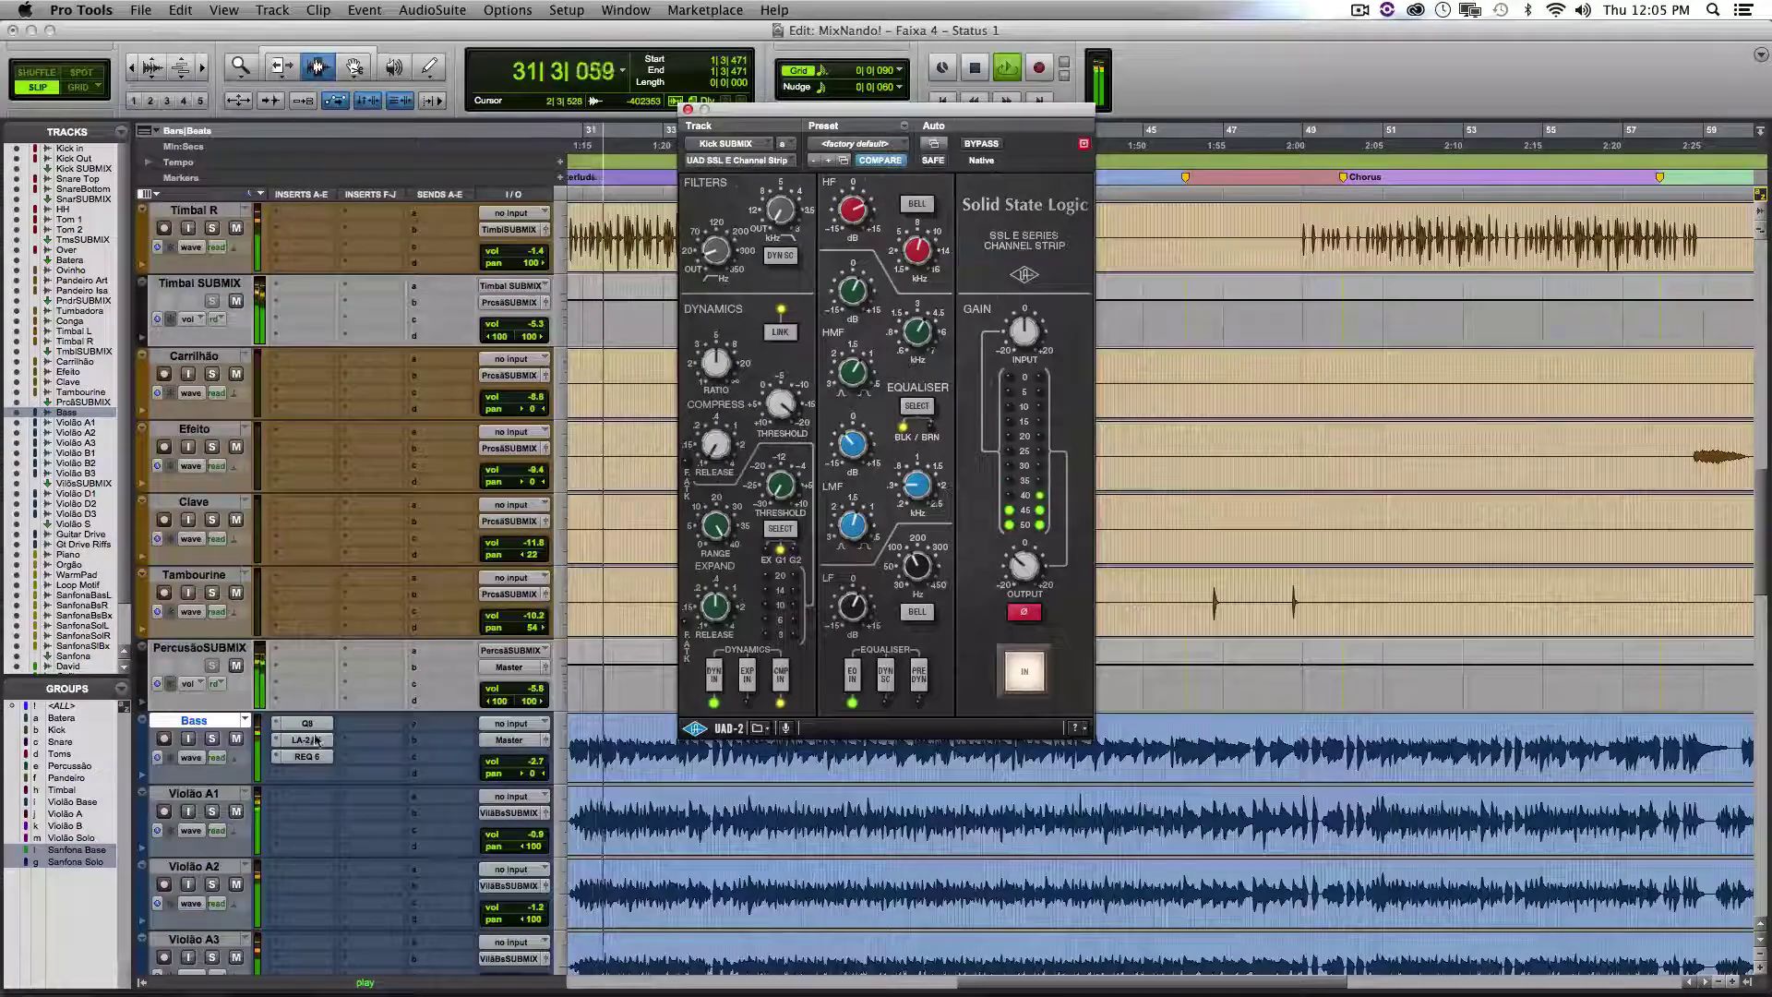
pyautogui.click(314, 724)
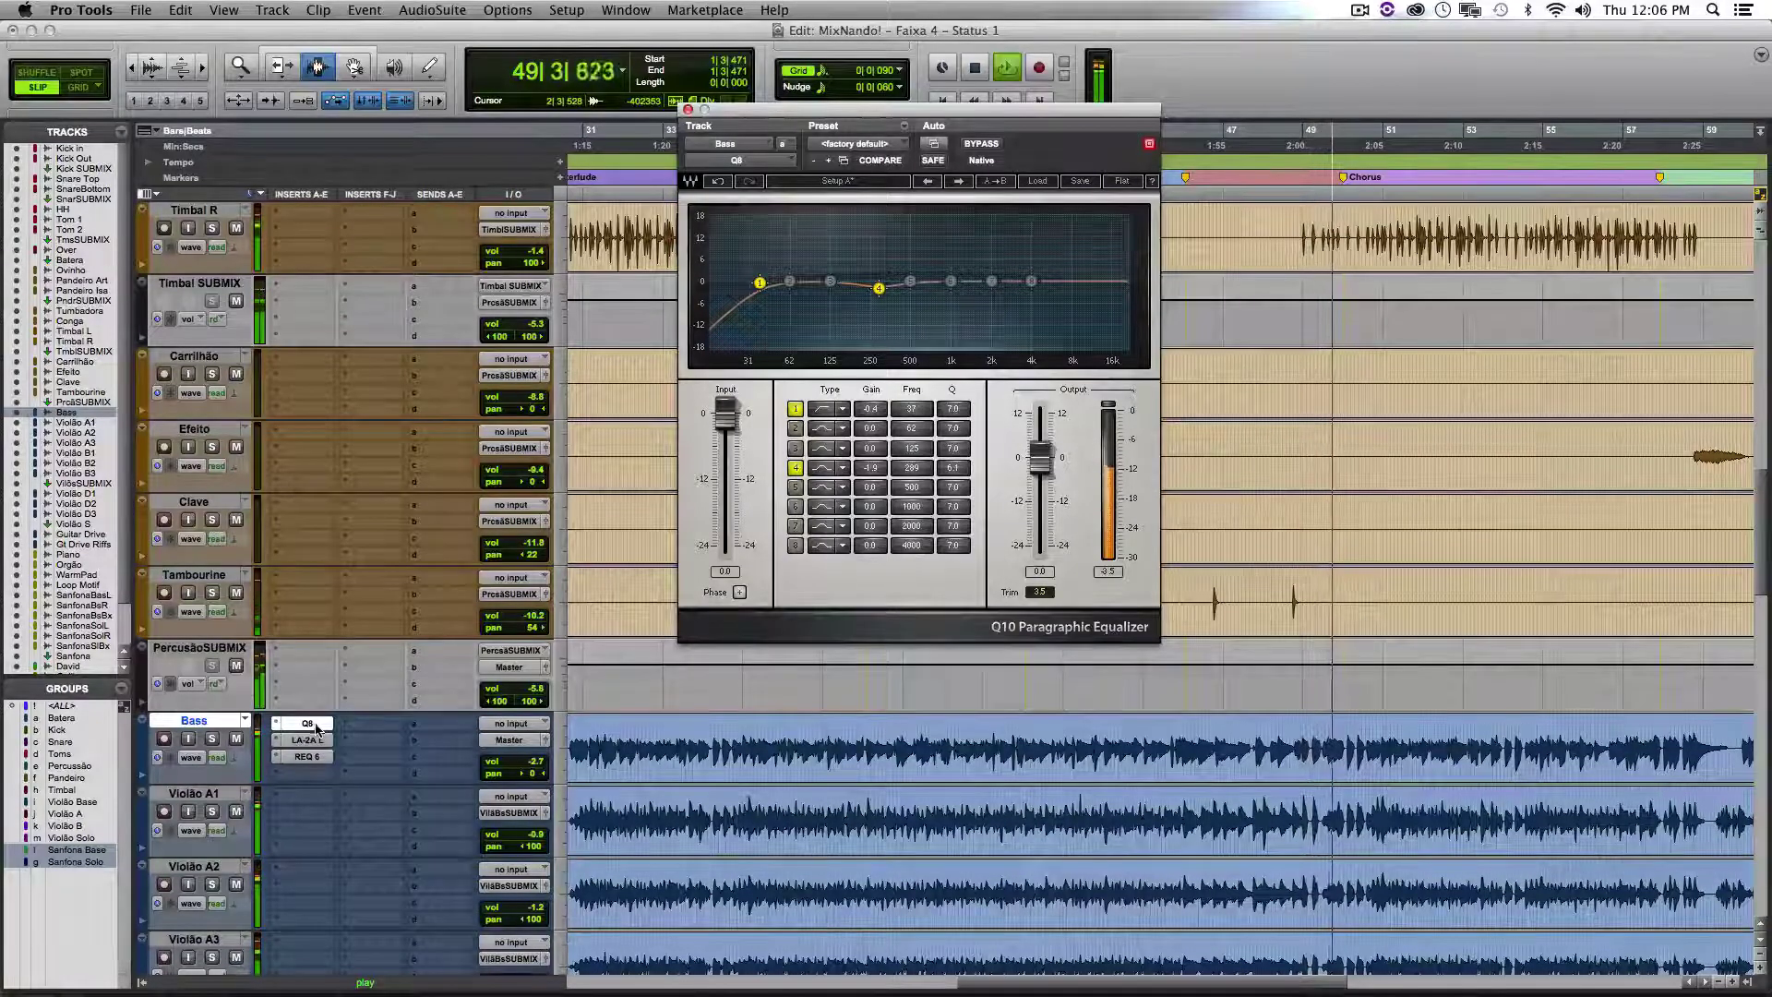
pyautogui.click(313, 739)
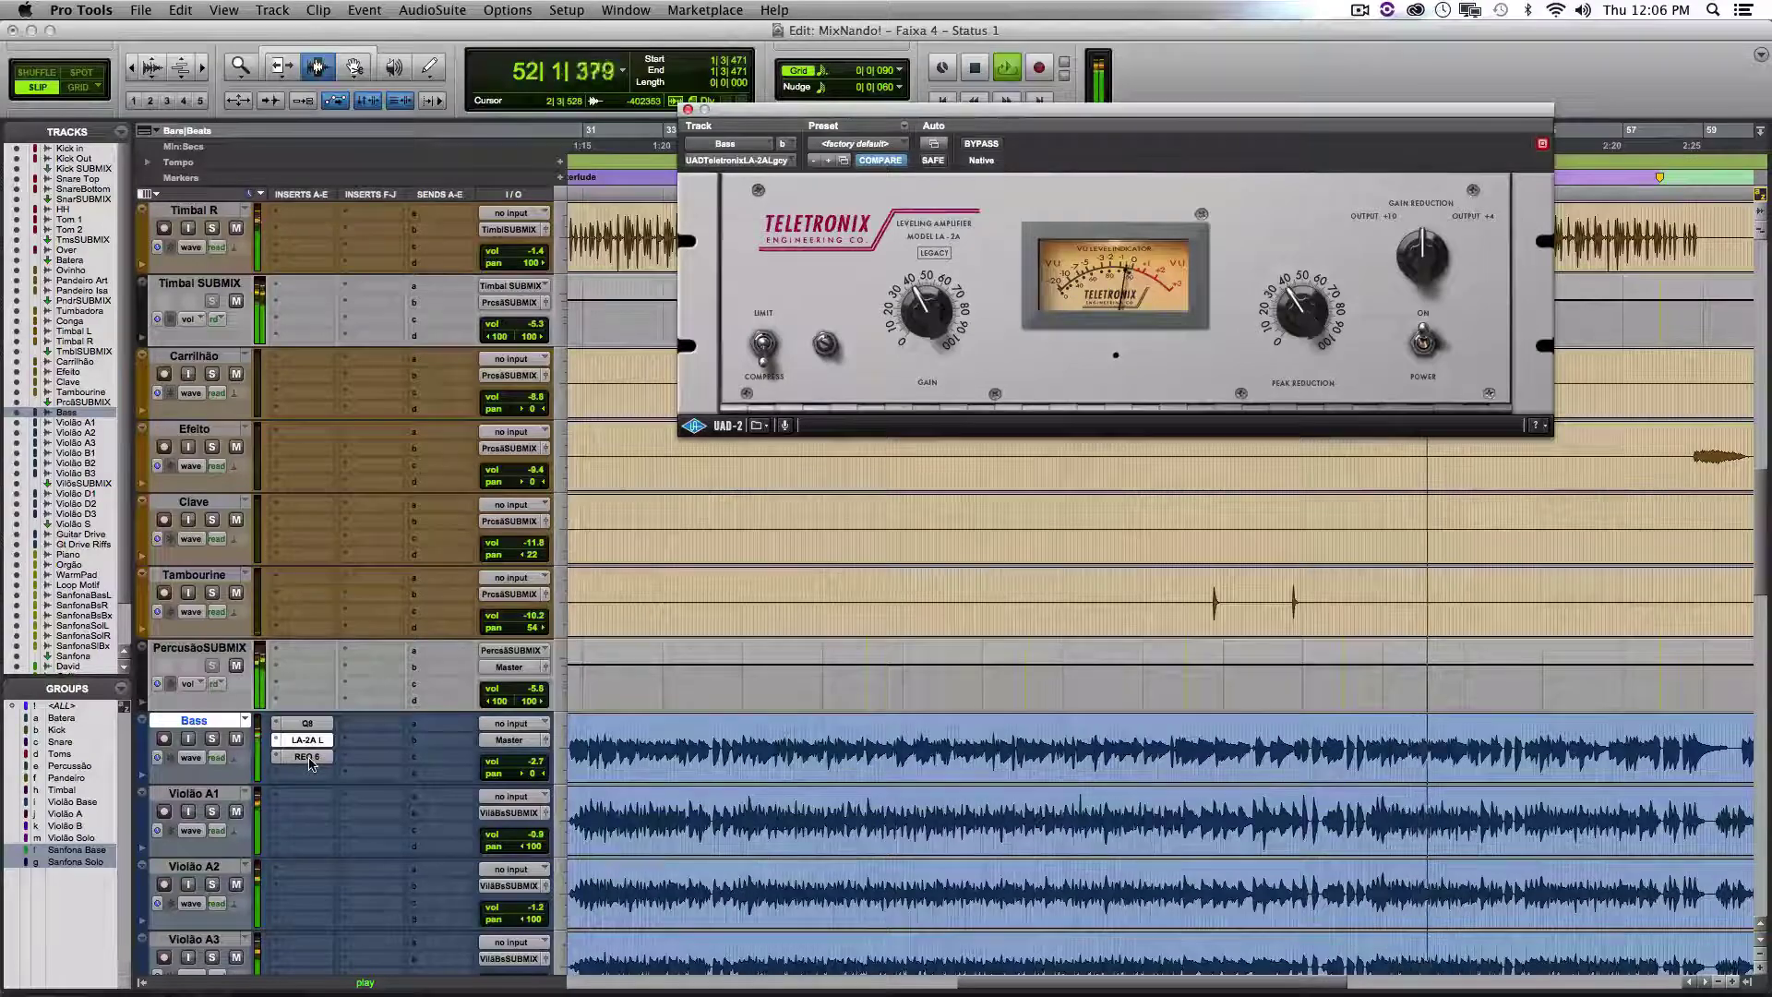
pyautogui.click(307, 756)
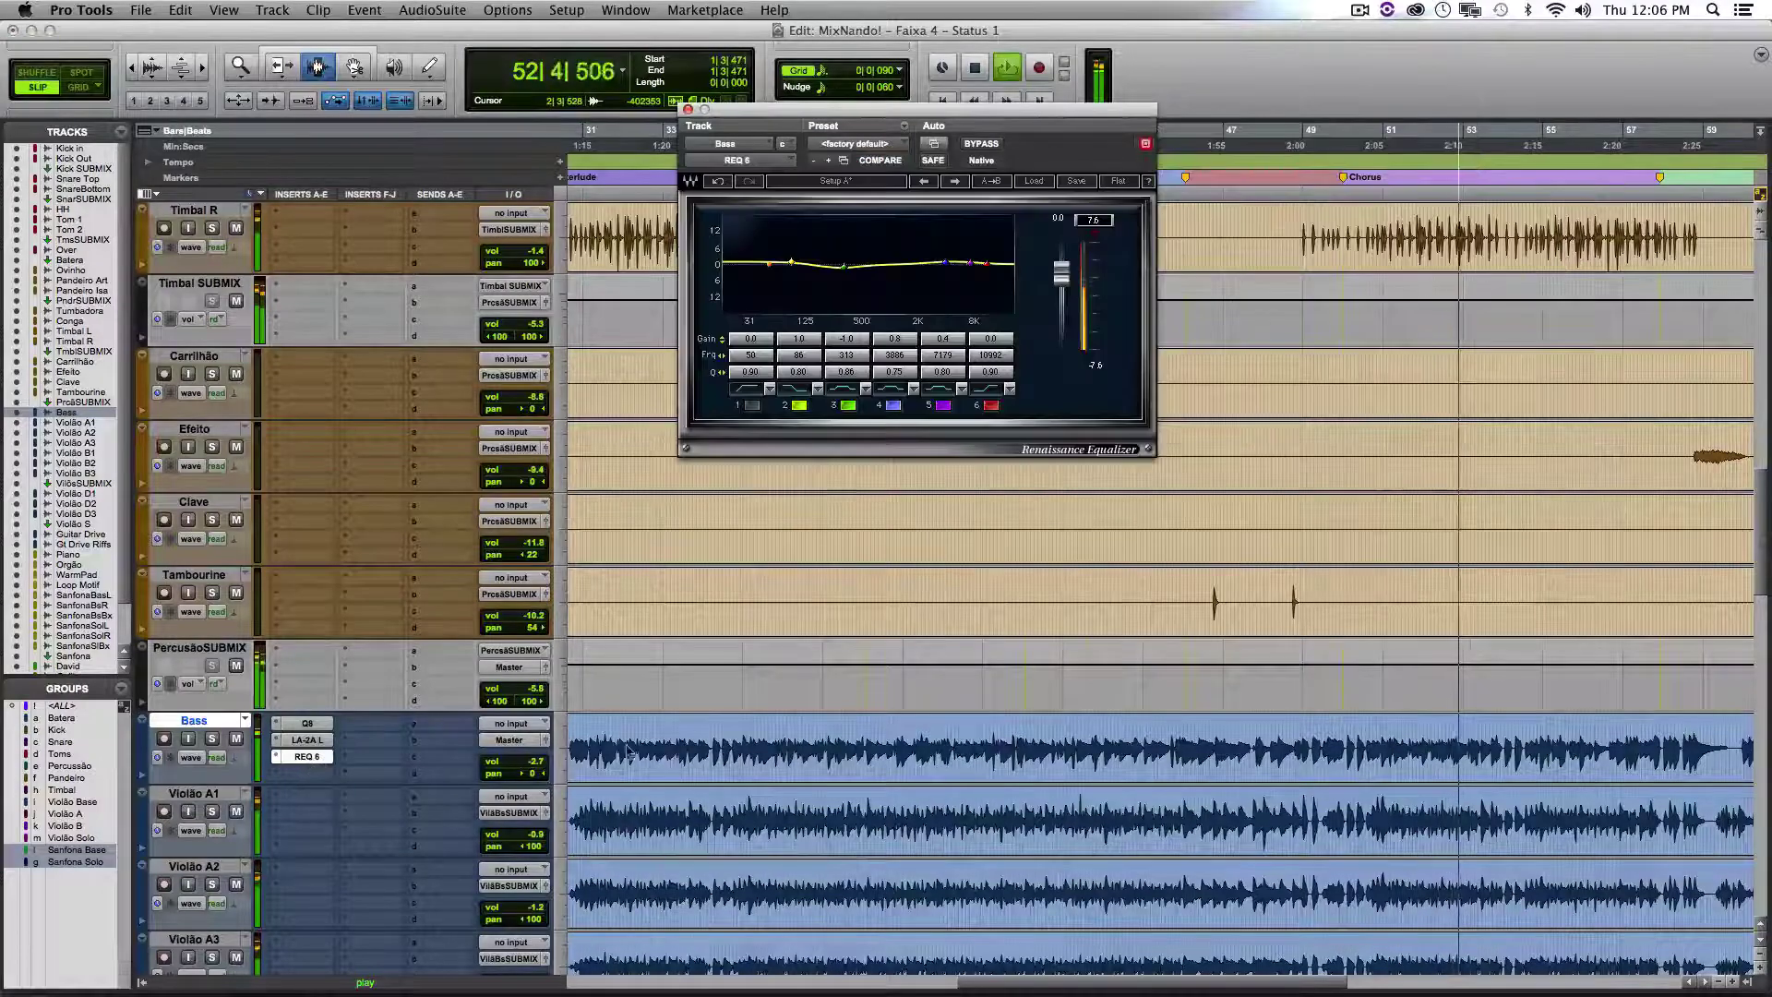
# - Go back to the kick tracks and view the Kick in equalizer and Kick SUBMIX channel strip again as the song plays
pyautogui.scroll(15, 729, 743)
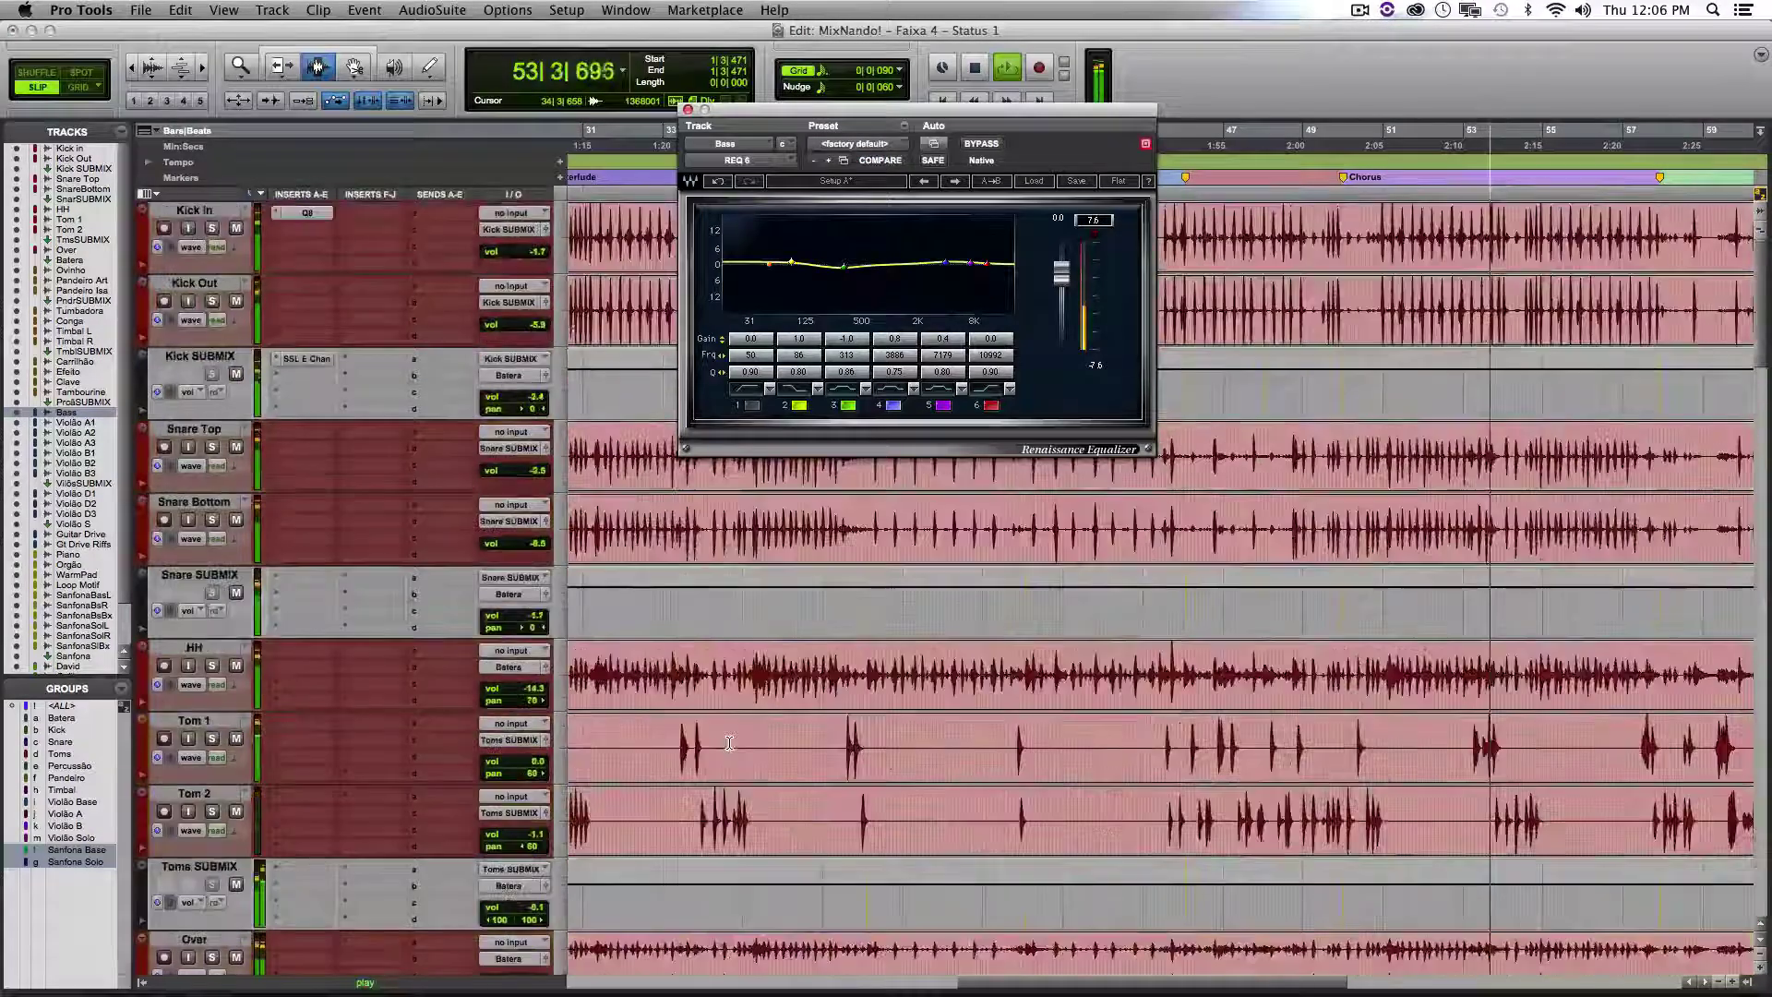
pyautogui.click(307, 213)
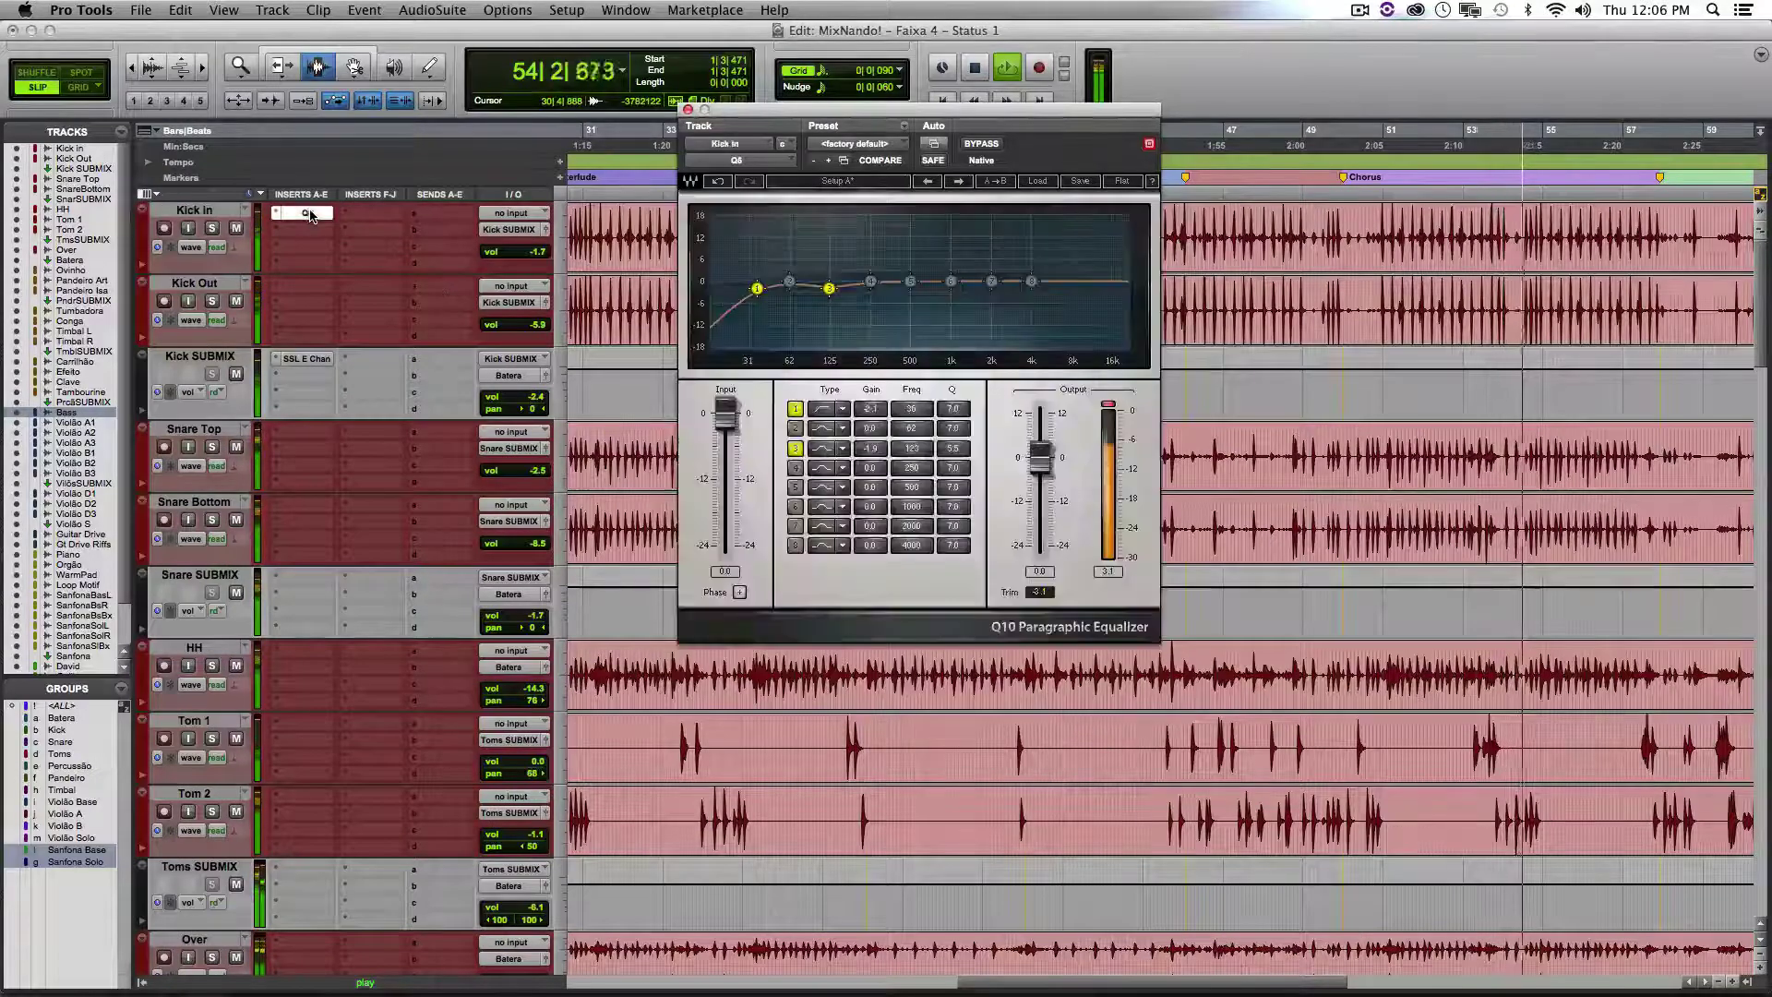
pyautogui.click(305, 360)
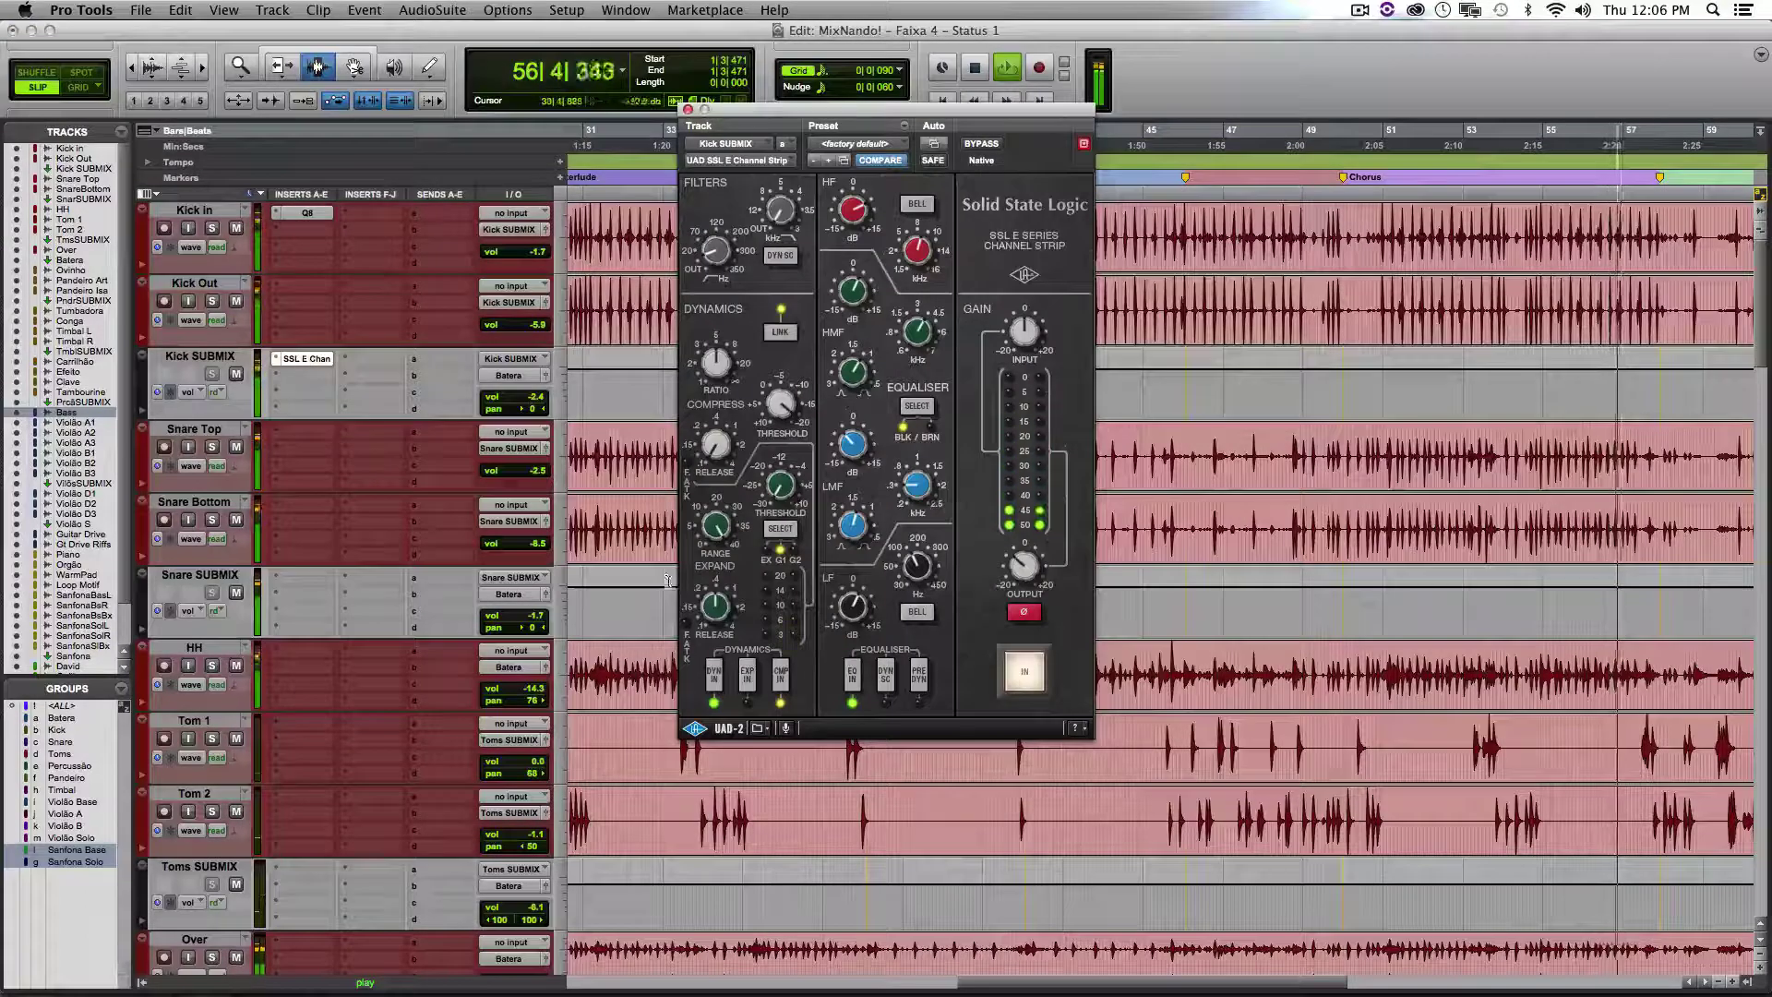
pyautogui.scroll(-5, 1015, 802)
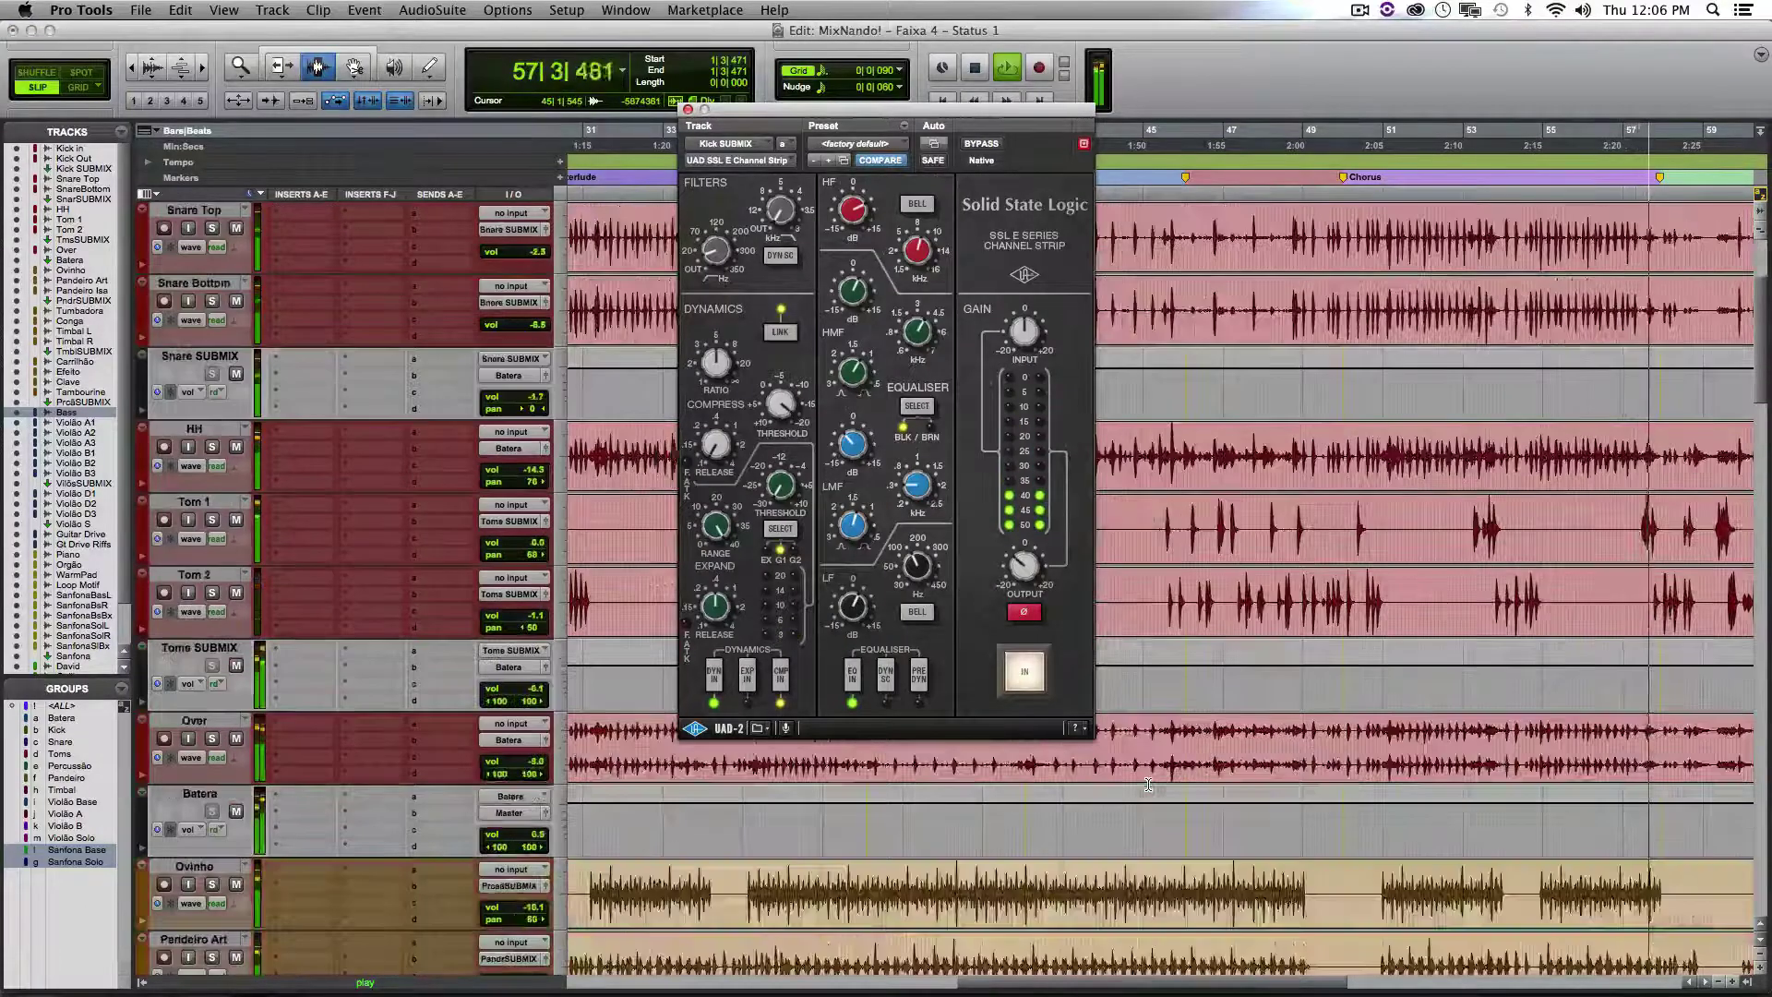
pyautogui.scroll(4, 1147, 785)
pyautogui.scroll(3, 1147, 784)
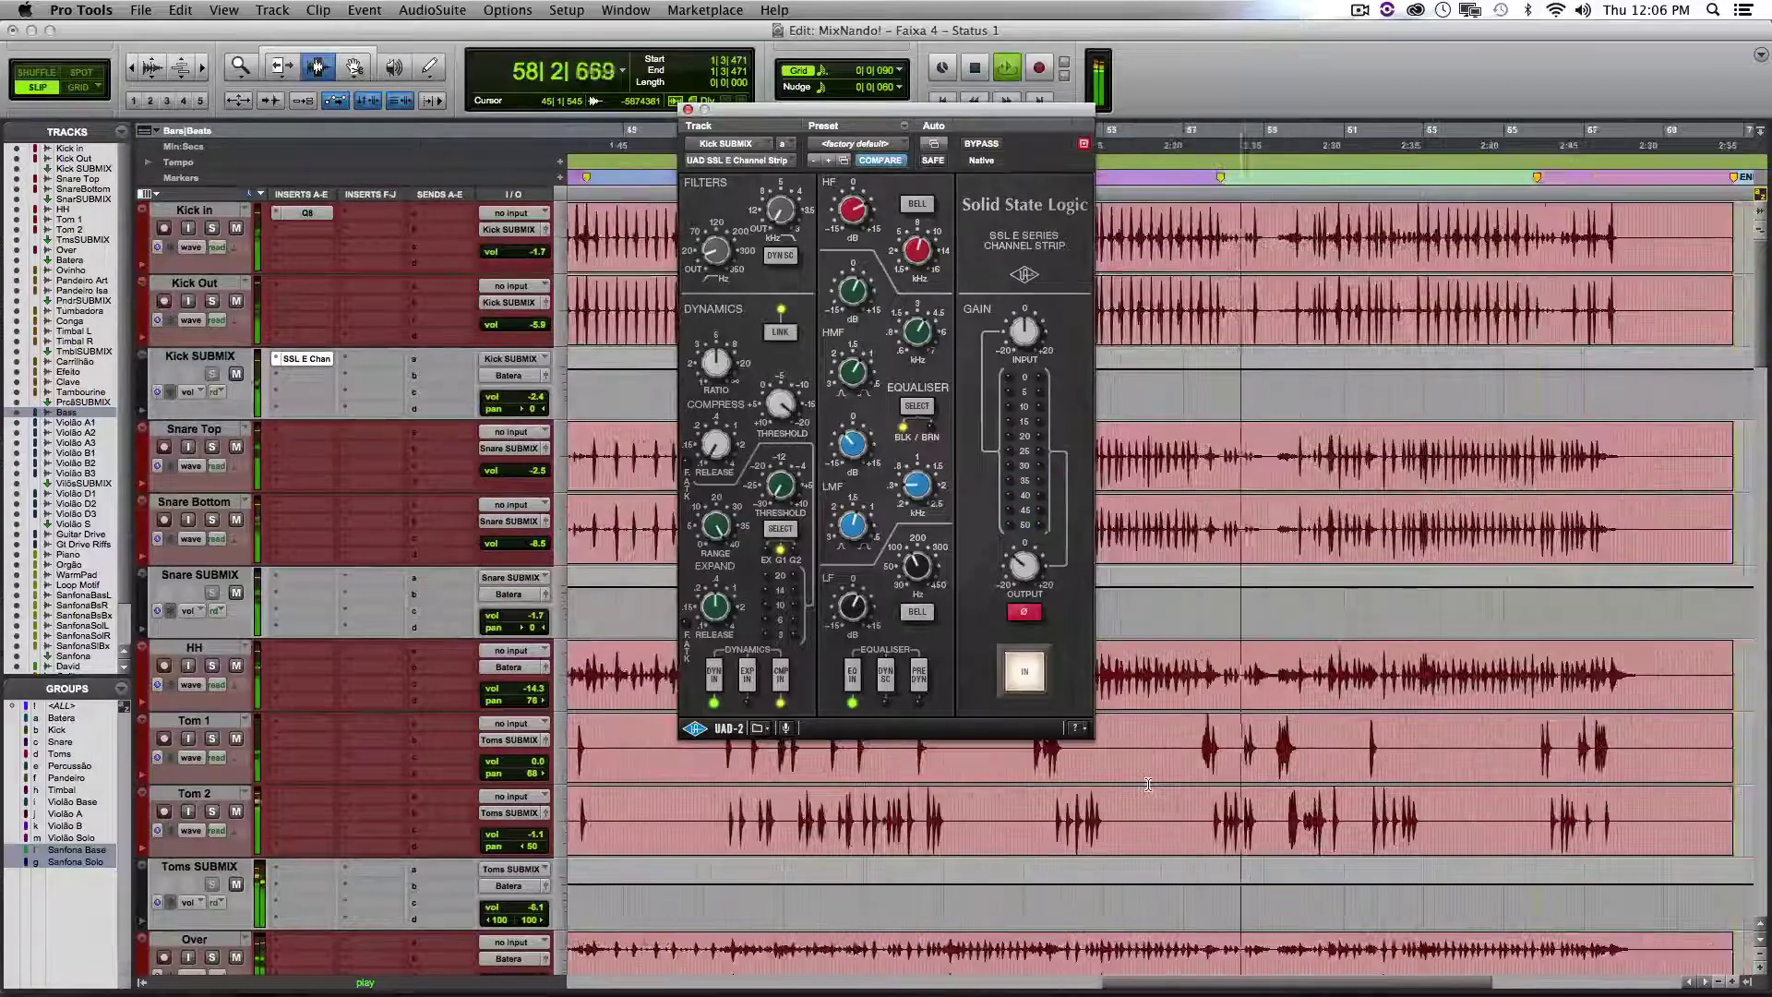